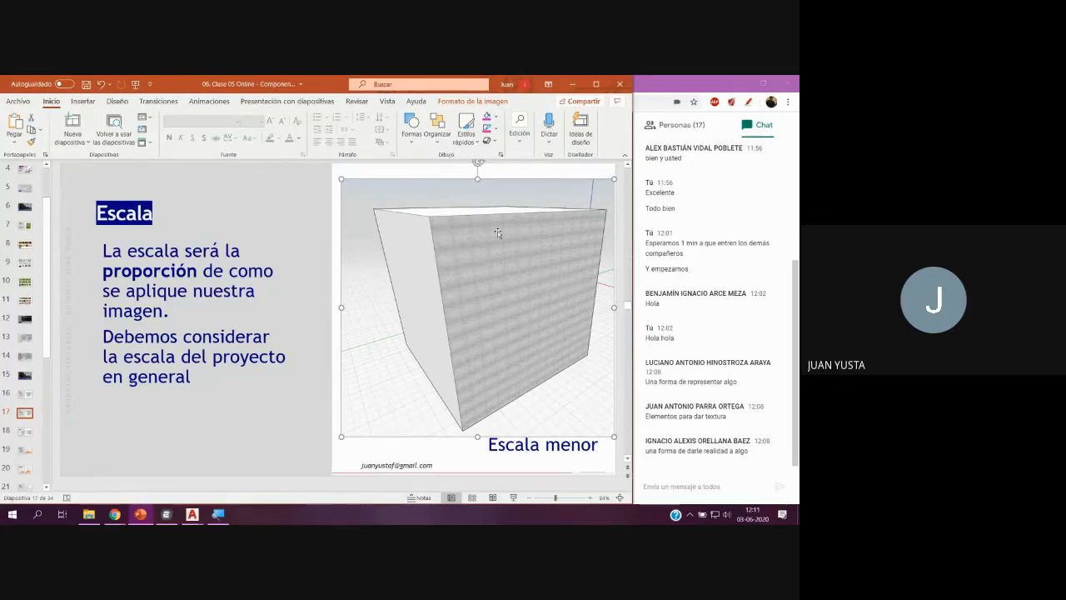
Review the slides comparing texture scale, the Orientación slides with the wooden floor, and the Texturas slide on FormIT.
click(26, 432)
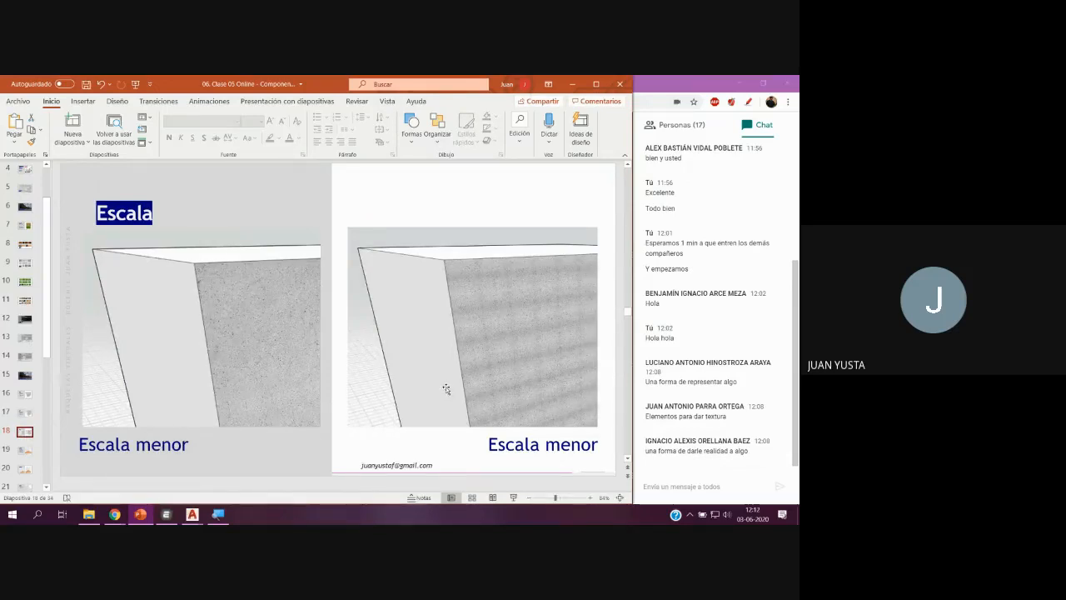
click(253, 362)
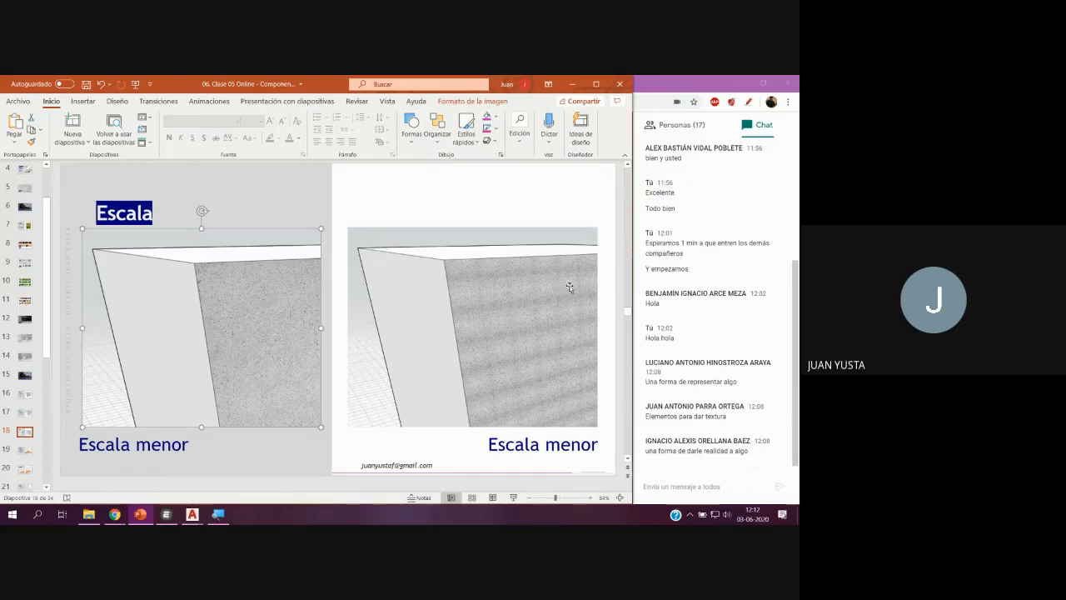
click(578, 307)
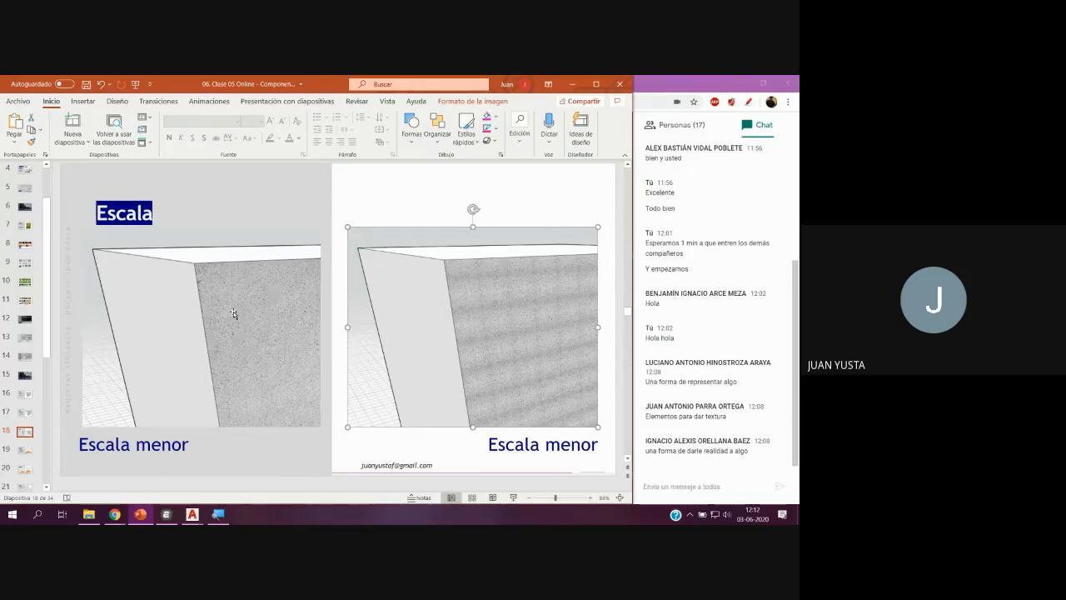
click(25, 451)
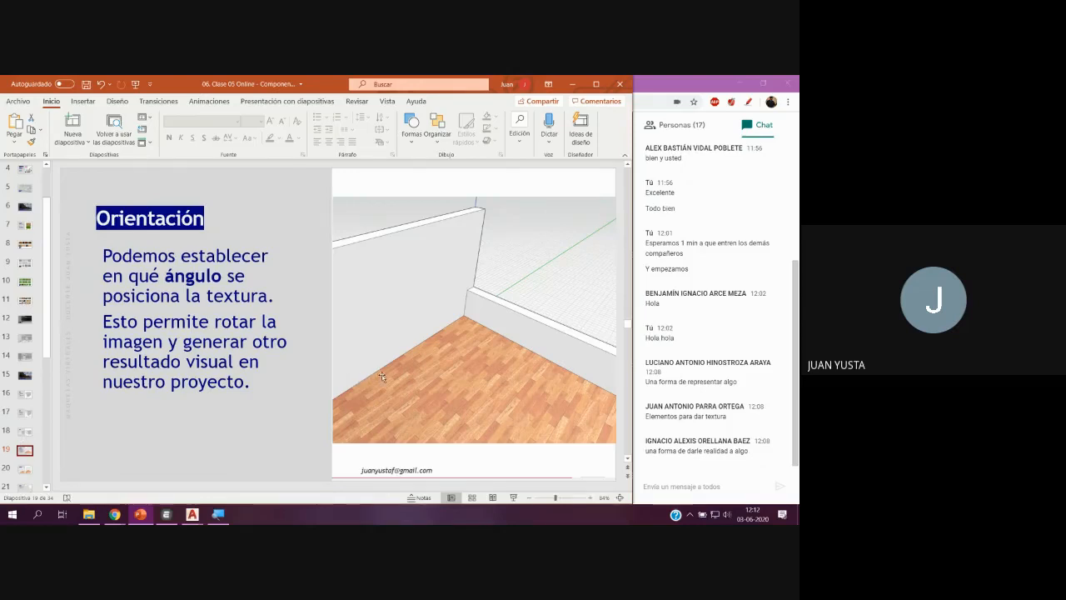
click(24, 470)
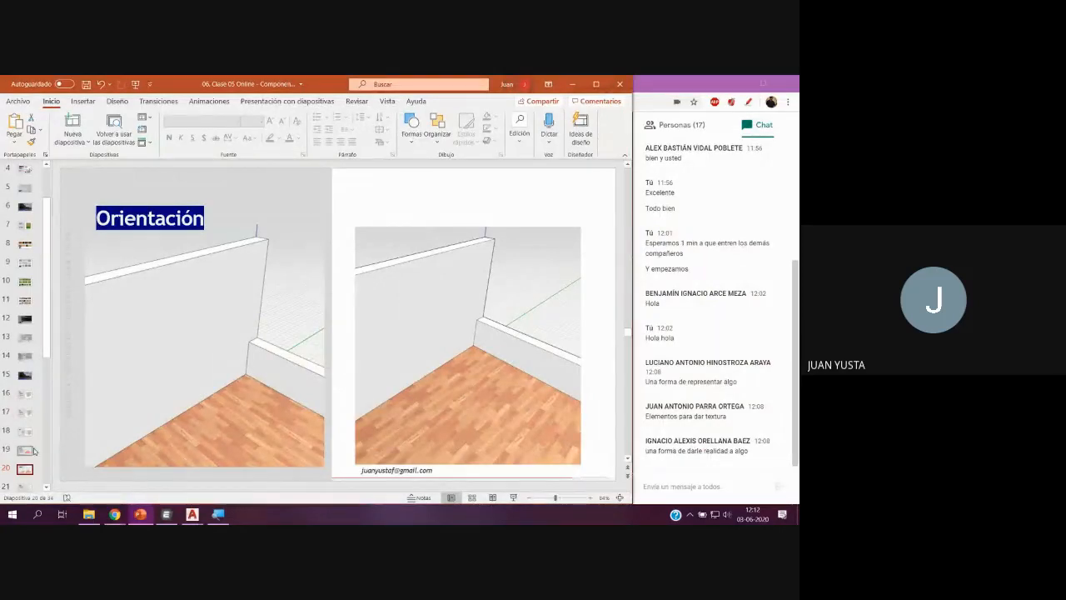
scroll(33, 451, down, 1)
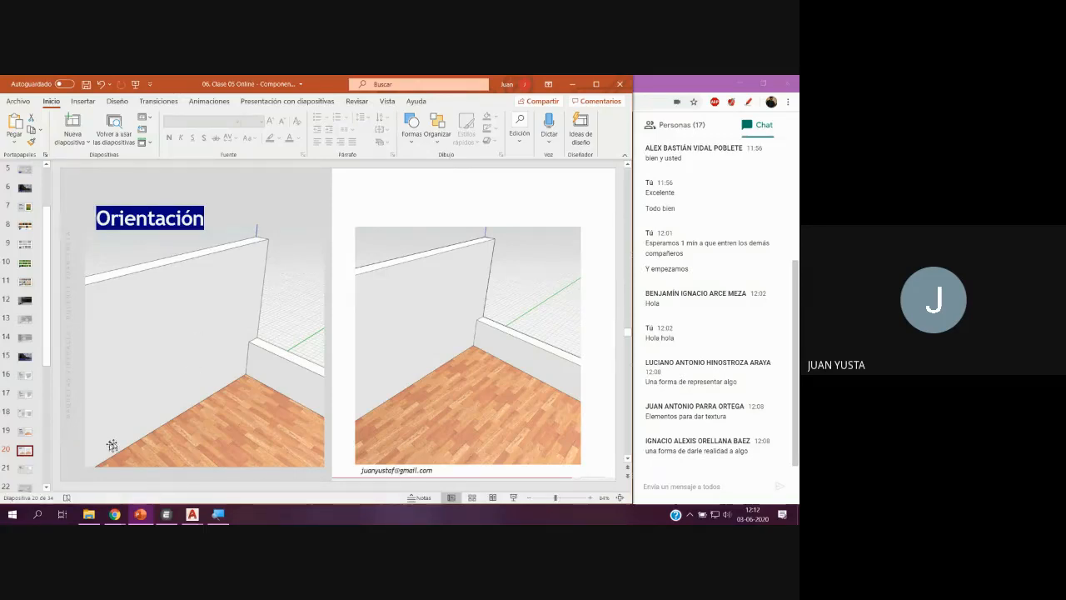
click(25, 468)
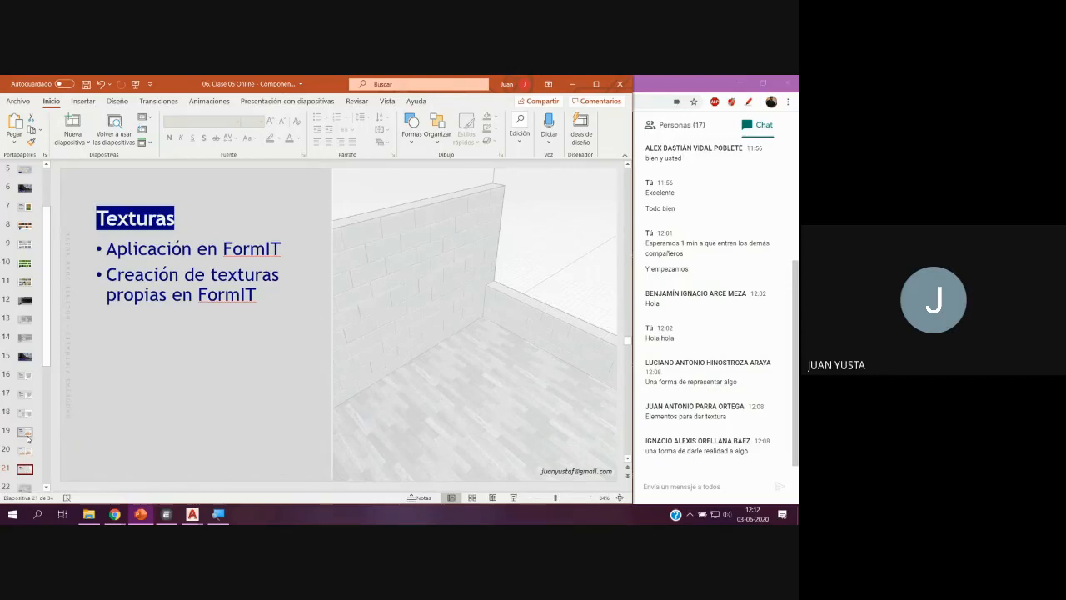
scroll(28, 438, down, 2)
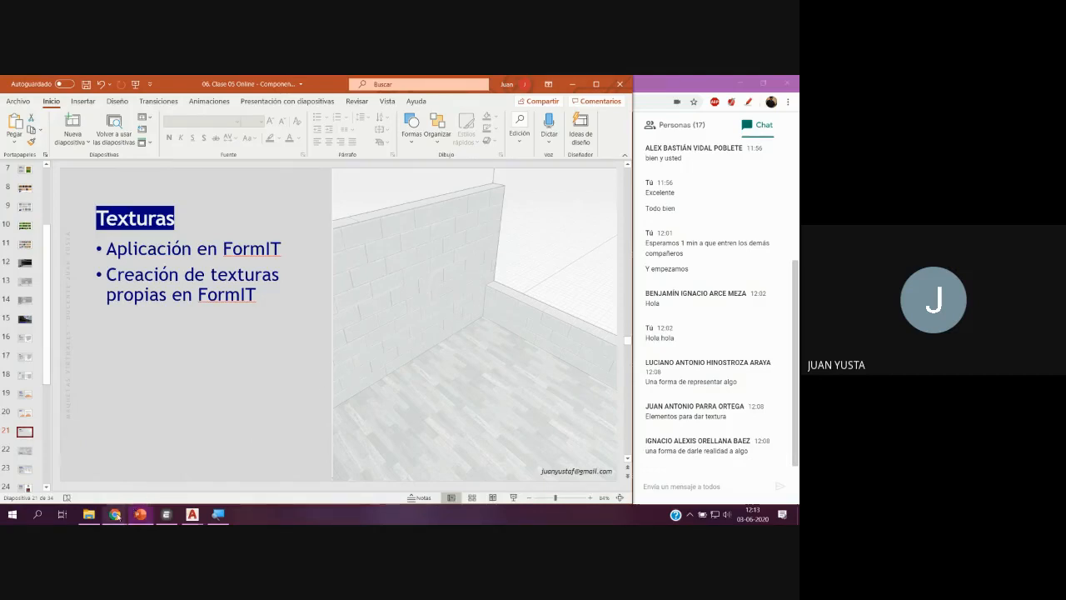
Switch to a new Chrome window, size it to fit beside the meeting chat, and load the Autodesk FormIt web app.
right_click(116, 516)
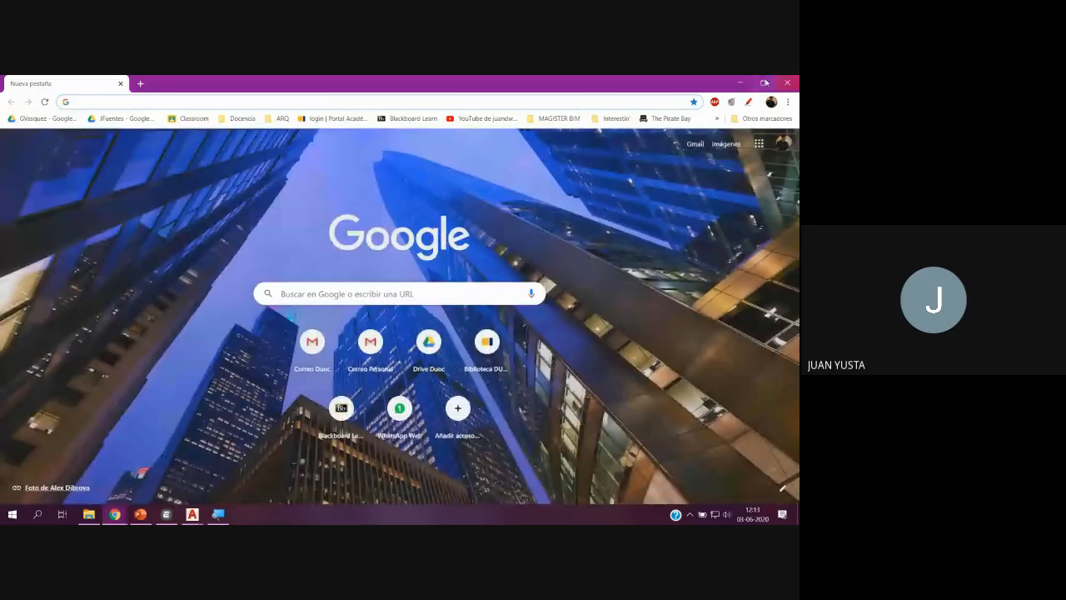
click(764, 82)
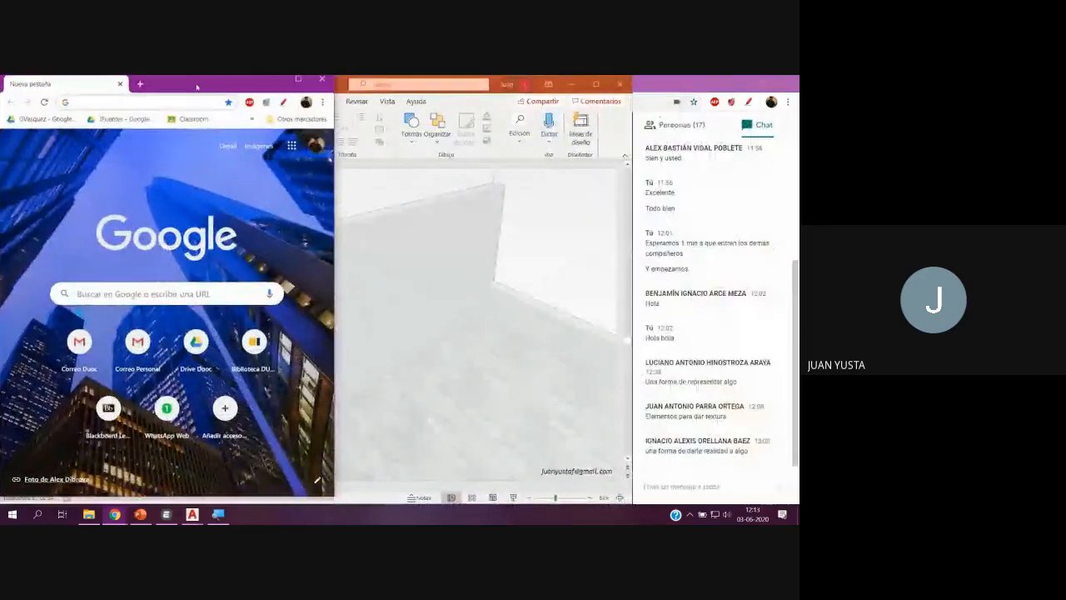
drag(333, 184, 632, 184)
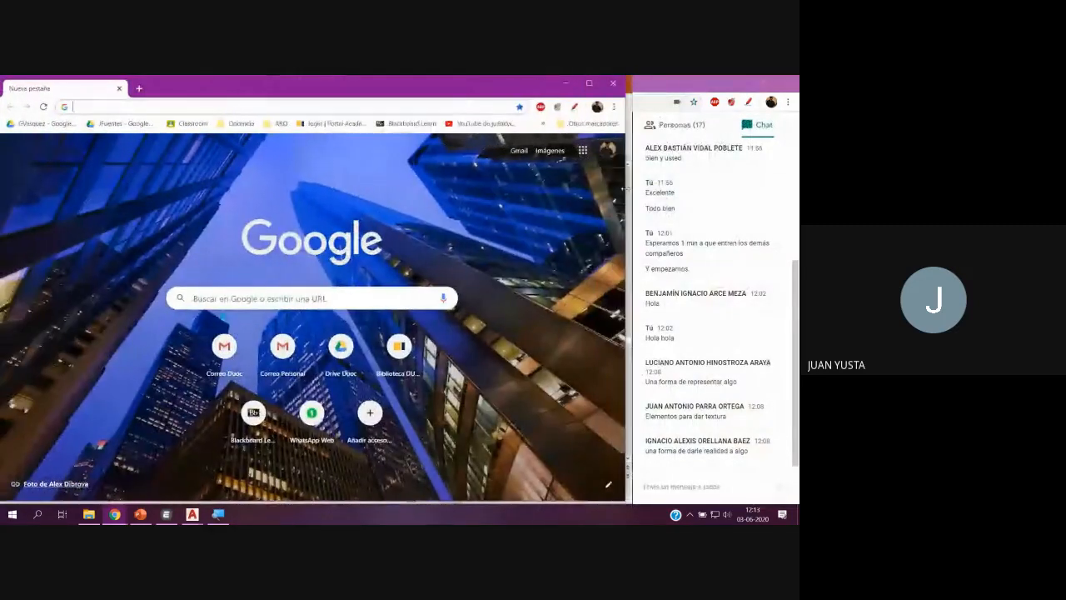
click(397, 107)
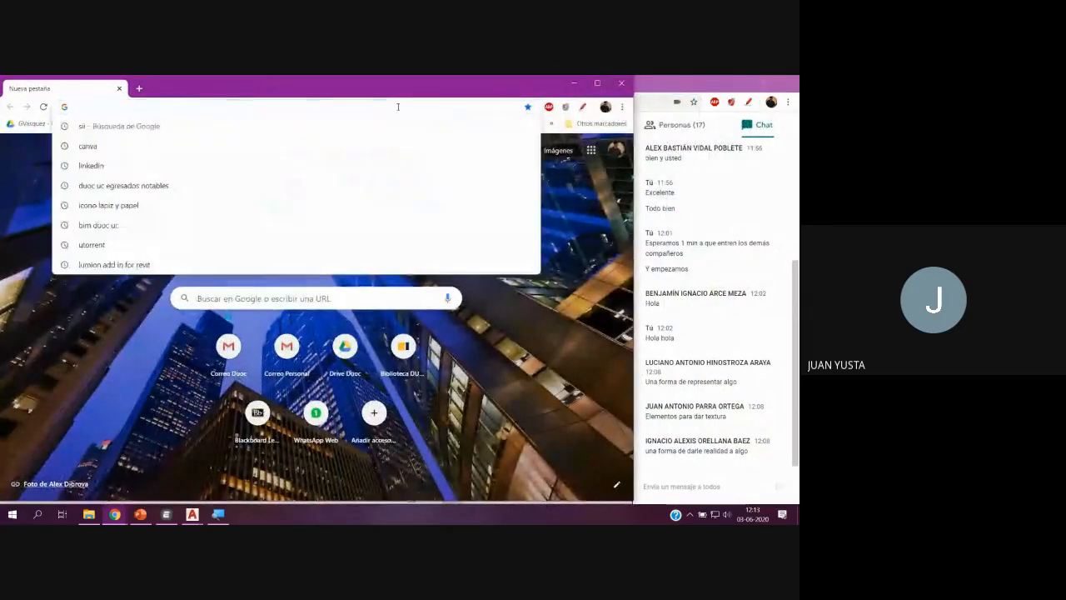
text(formi)
key(Return)
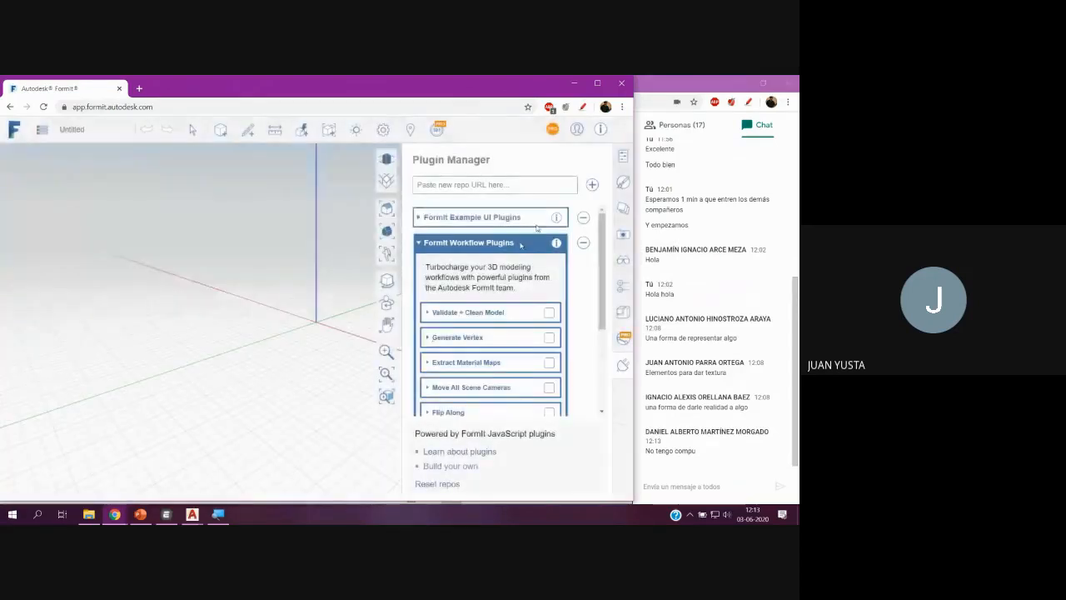
Collapse the Plugin Manager side panel so the 3D modelling view fills the window.
click(623, 157)
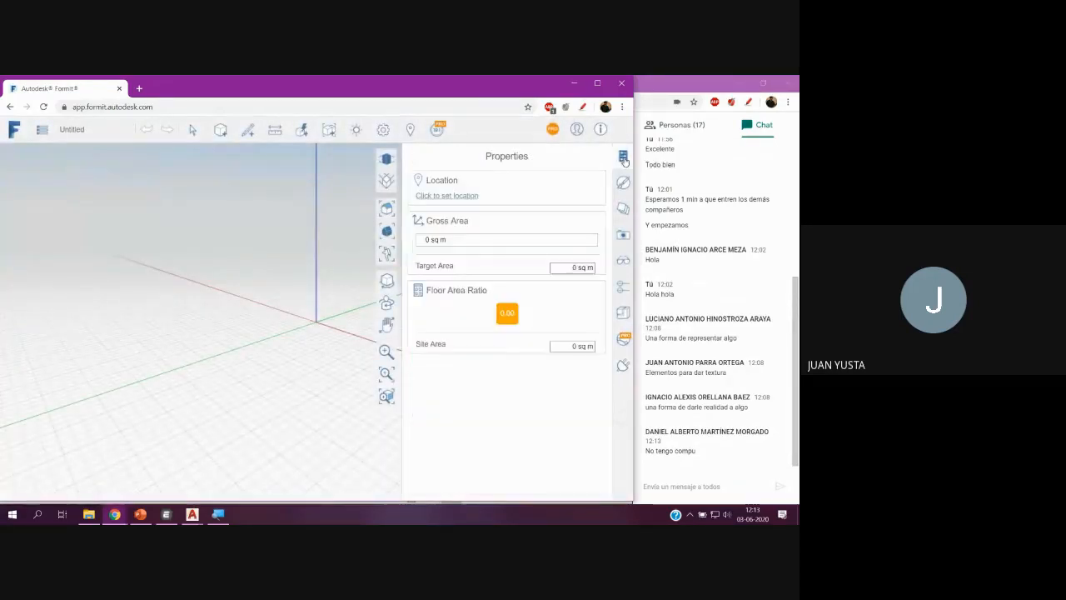
click(624, 158)
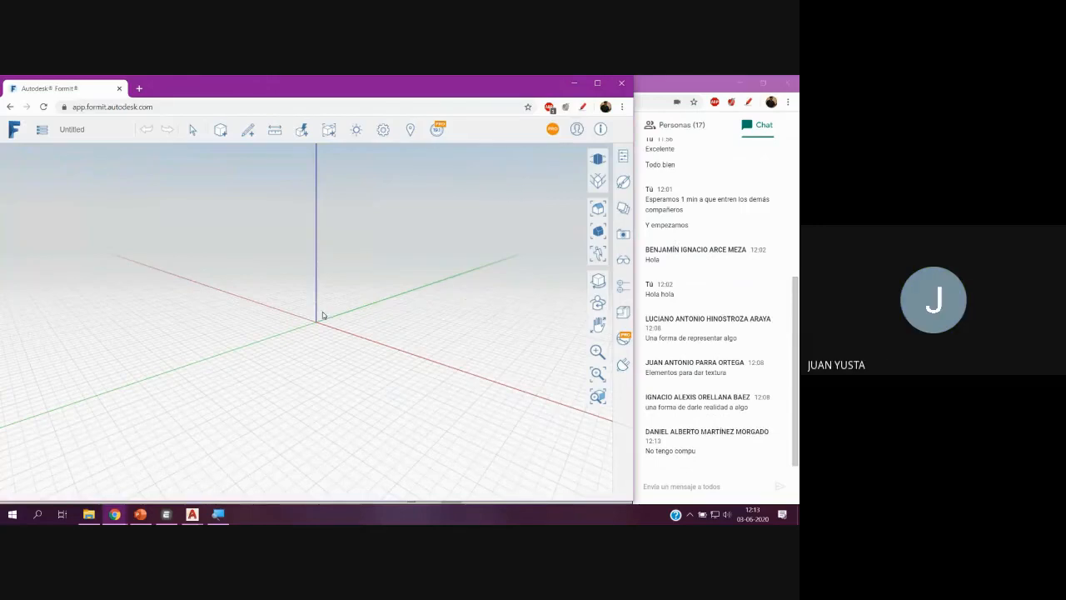
mouse_move(322, 311)
middle_down()
mouse_move(331, 345)
mouse_move(331, 316)
middle_up()
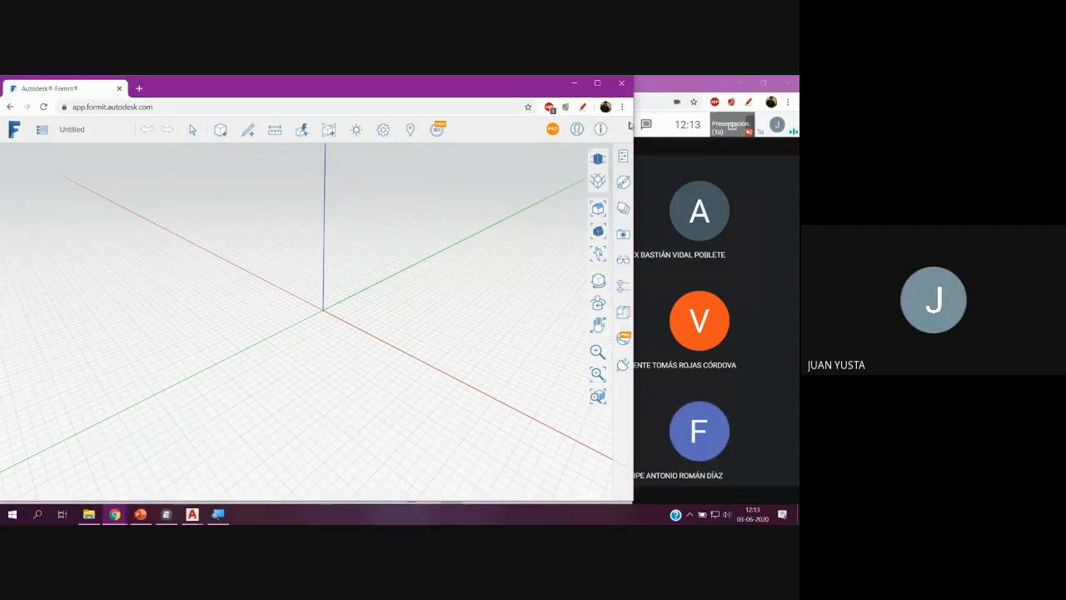
Switch to the Google Meet window to check the chat and return to FormIt.
key(alt+Tab)
mouse_move(114, 513)
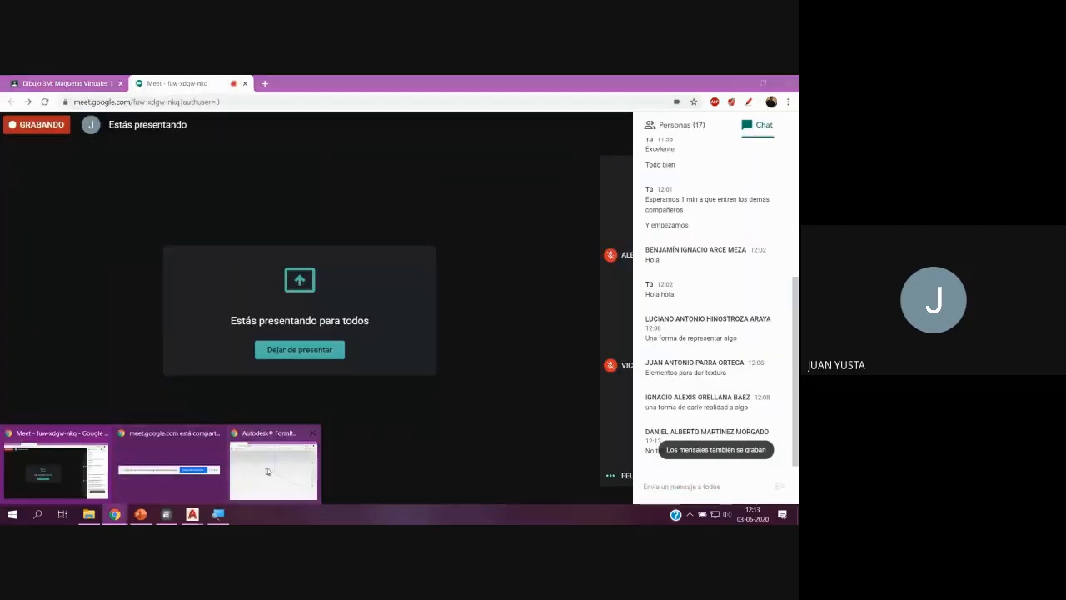
click(269, 467)
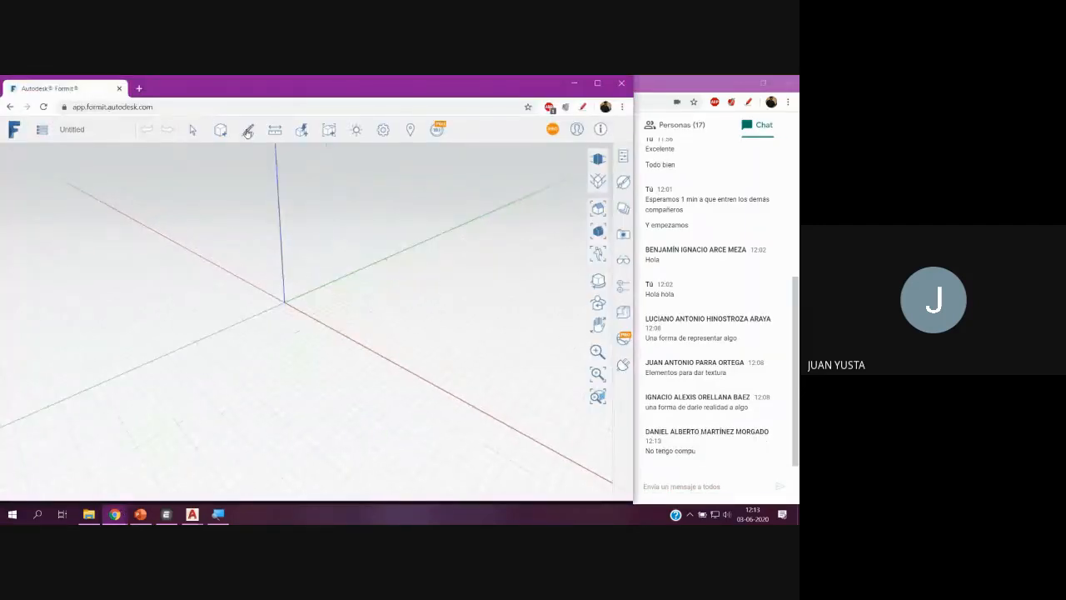
Draw a rectangle from the origin along the red axis, about 13.2 m on one side, and extrude it about 0.5 m into a slab.
mouse_move(248, 131)
click(353, 158)
click(286, 303)
click(421, 372)
middle_drag(327, 448, 358, 365)
click(286, 402)
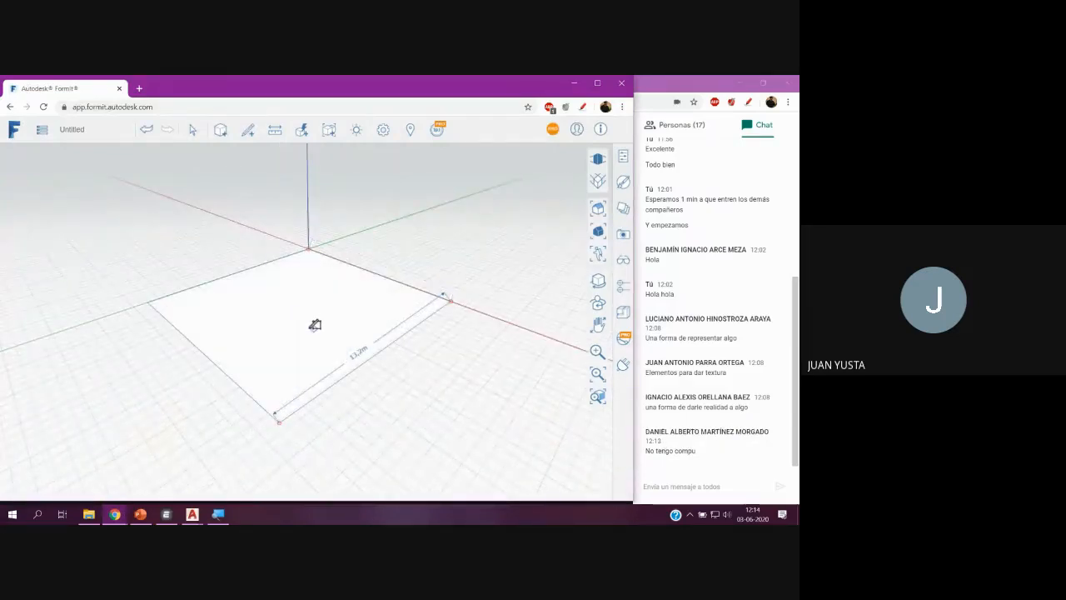
click(279, 341)
mouse_move(278, 341)
mouse_down()
mouse_move(278, 331)
mouse_move(276, 340)
mouse_up()
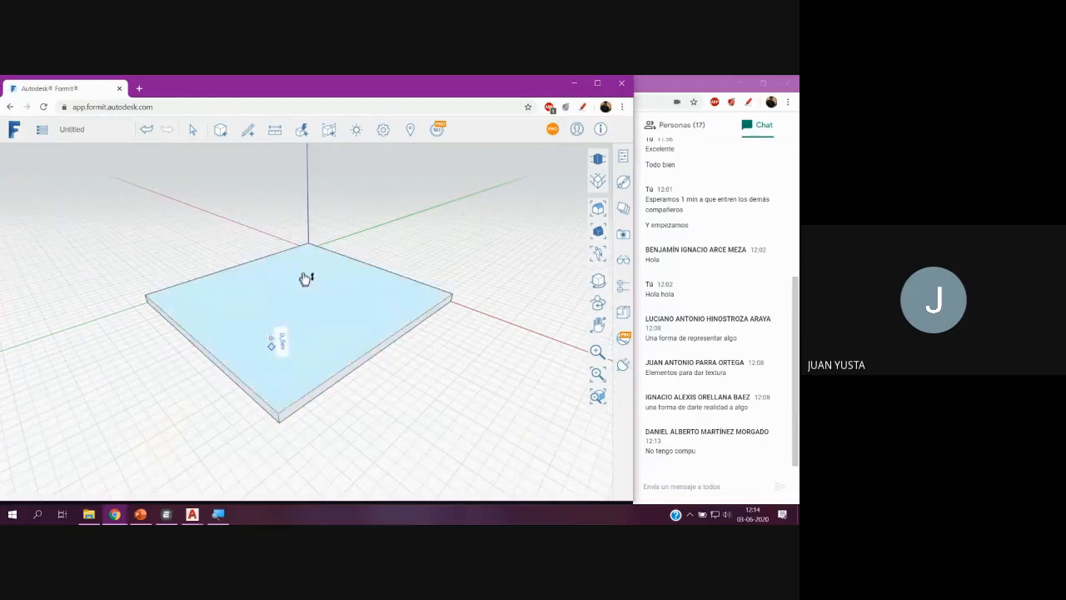
Apply the Marble sample material to the slab's top face.
scroll(306, 278, up, 3)
middle_drag(306, 278, 312, 309)
right_drag(312, 309, 353, 310)
scroll(319, 302, down, 5)
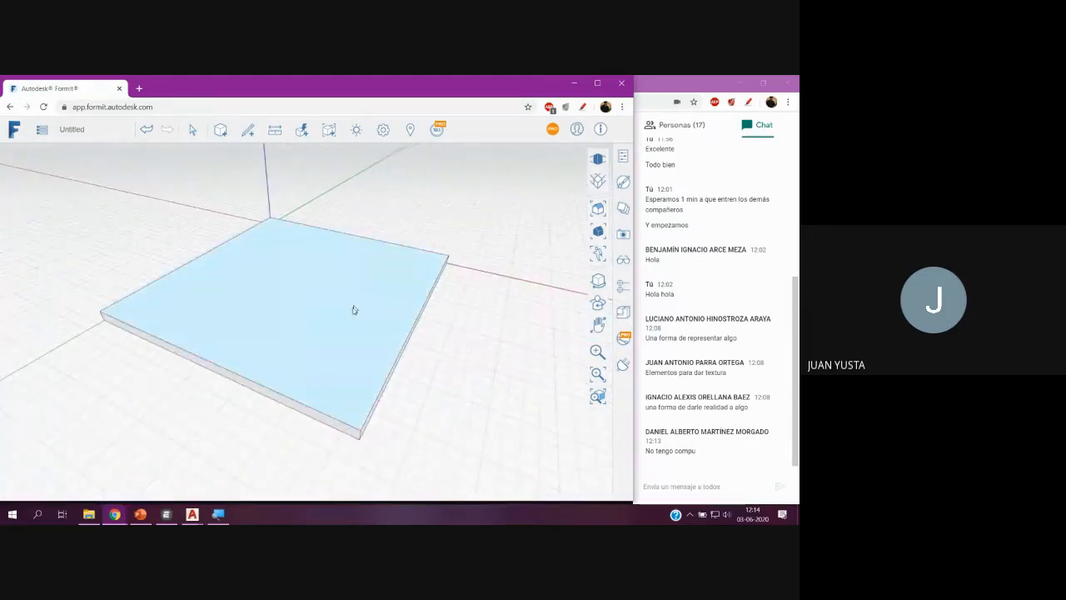
scroll(308, 219, up, 6)
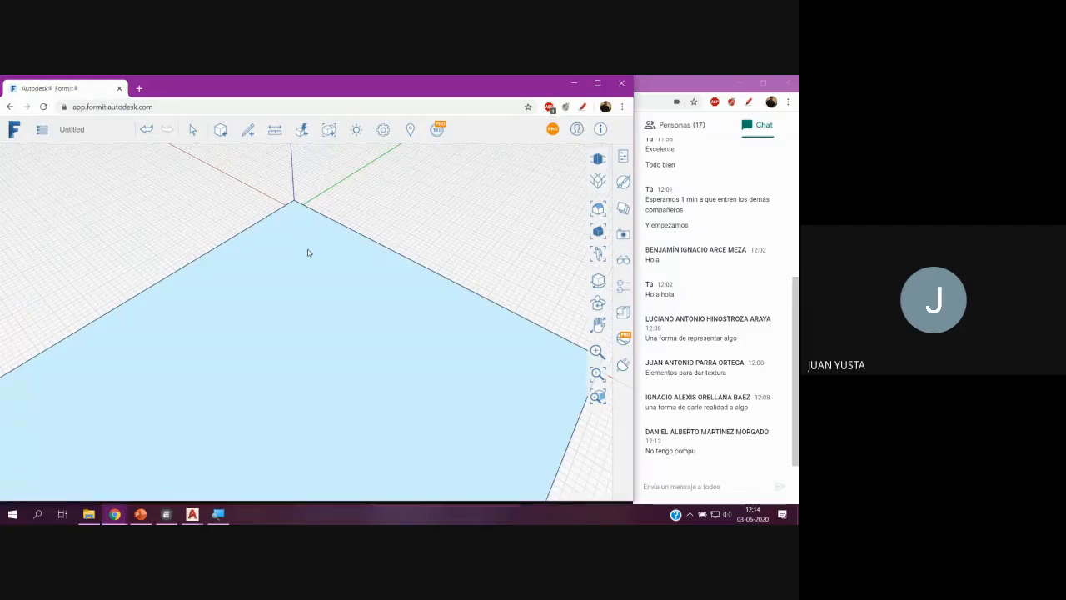
mouse_move(321, 255)
right_down()
mouse_move(452, 261)
mouse_move(356, 238)
mouse_move(291, 252)
mouse_move(294, 268)
mouse_move(324, 286)
mouse_move(321, 268)
right_up()
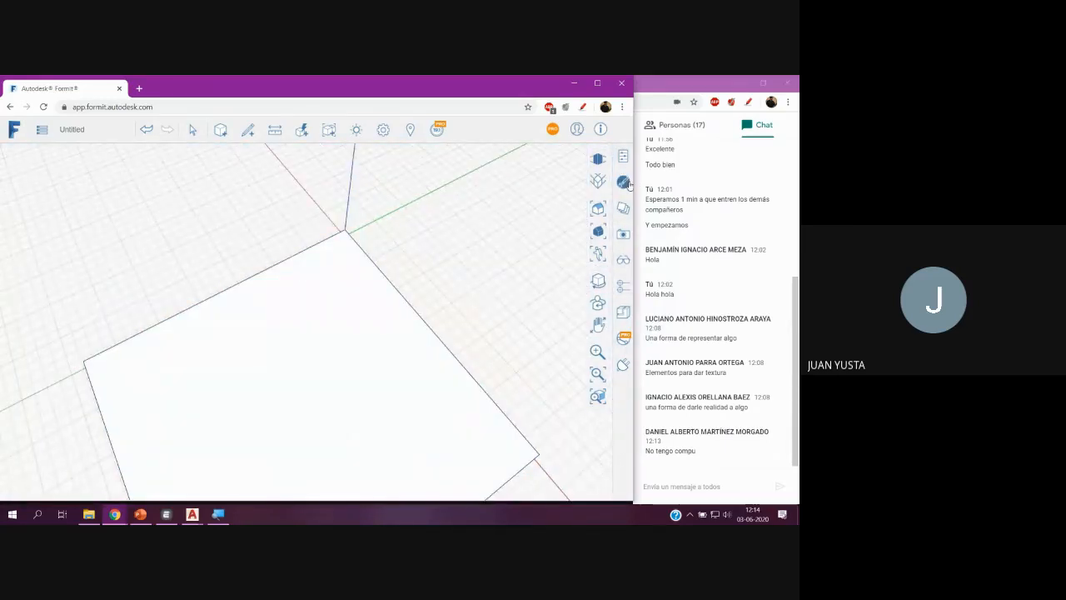
click(623, 182)
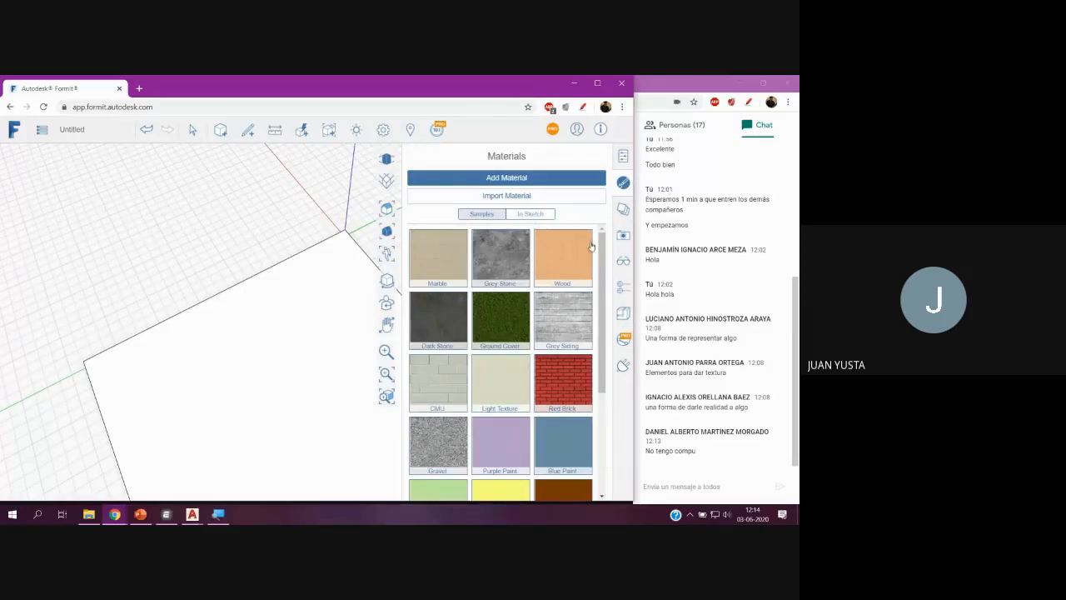
click(456, 244)
click(301, 305)
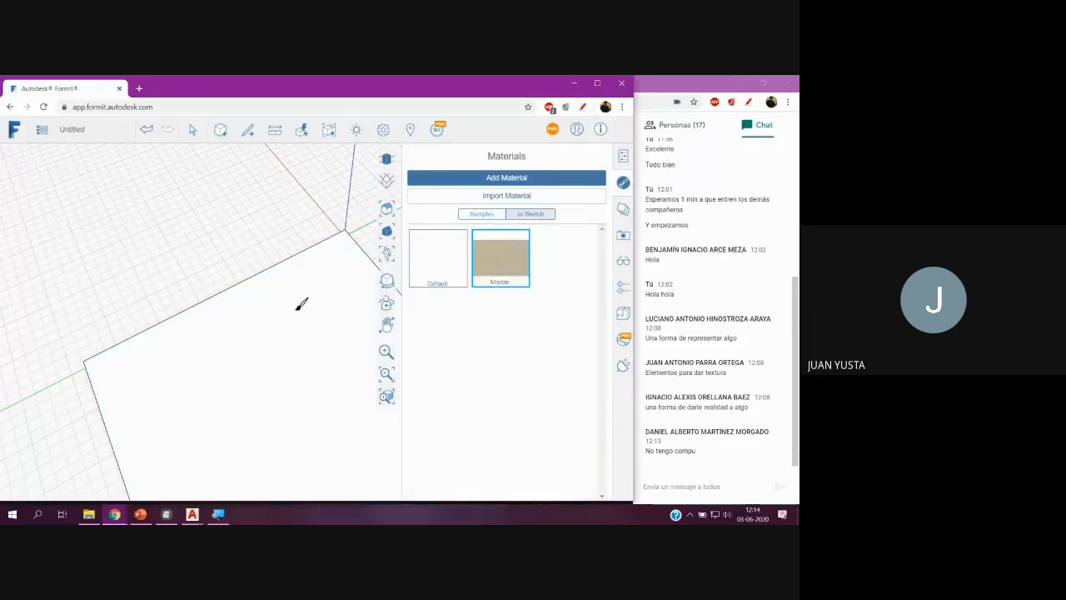
Examine the Marble texture on the slab's top face up close and from several angles.
scroll(326, 289, up, 4)
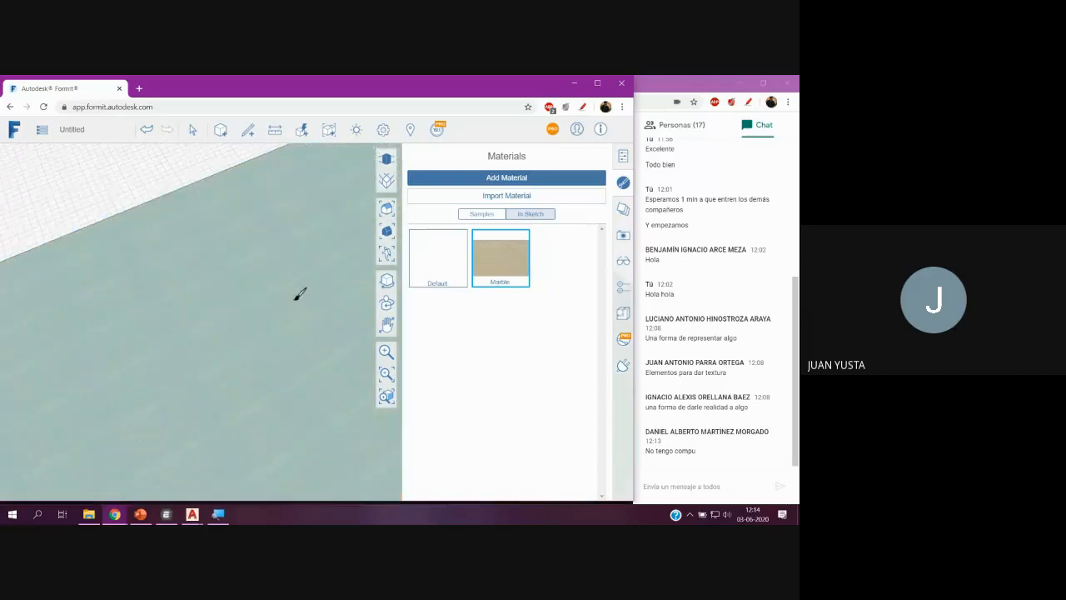
scroll(291, 300, down, 2)
scroll(279, 281, up, 2)
scroll(279, 280, down, 4)
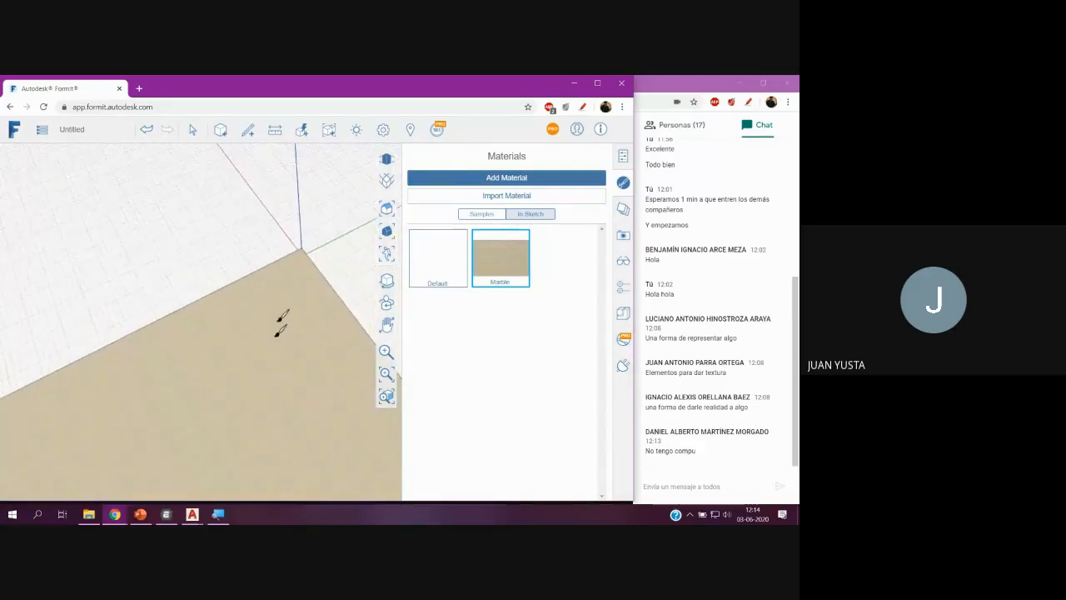
scroll(281, 319, up, 3)
scroll(300, 241, down, 3)
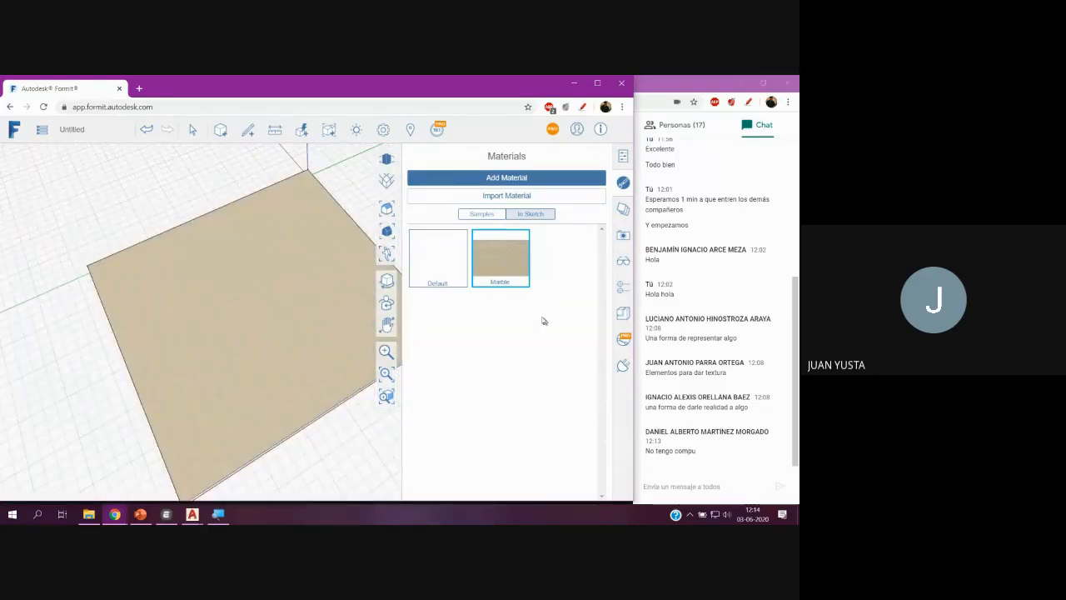
right_drag(233, 351, 286, 279)
scroll(244, 398, up, 3)
click(172, 373)
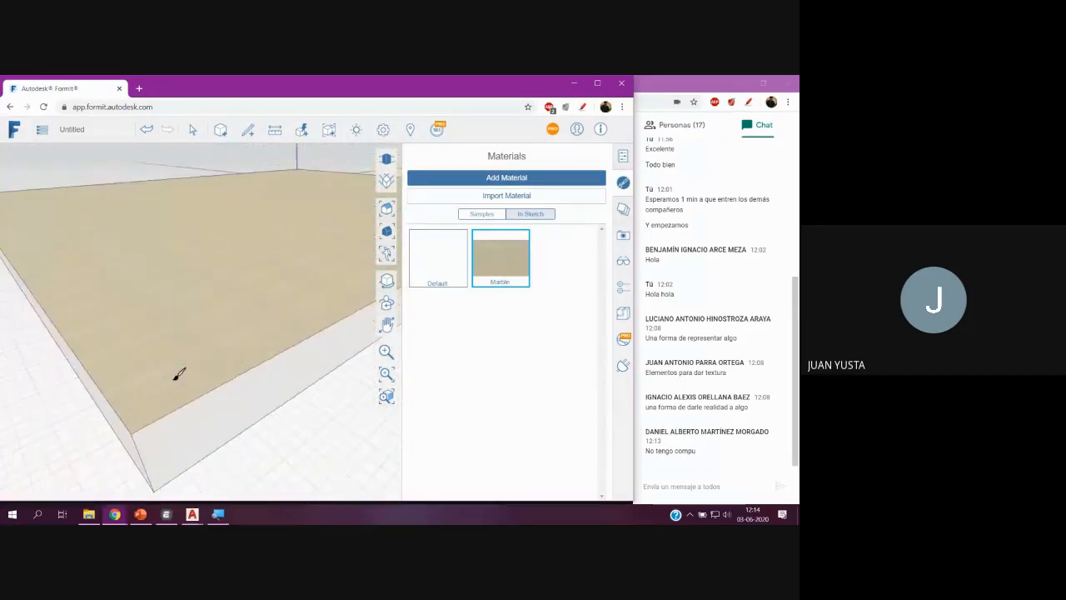
mouse_move(179, 373)
right_down()
mouse_move(193, 300)
mouse_move(371, 305)
right_up()
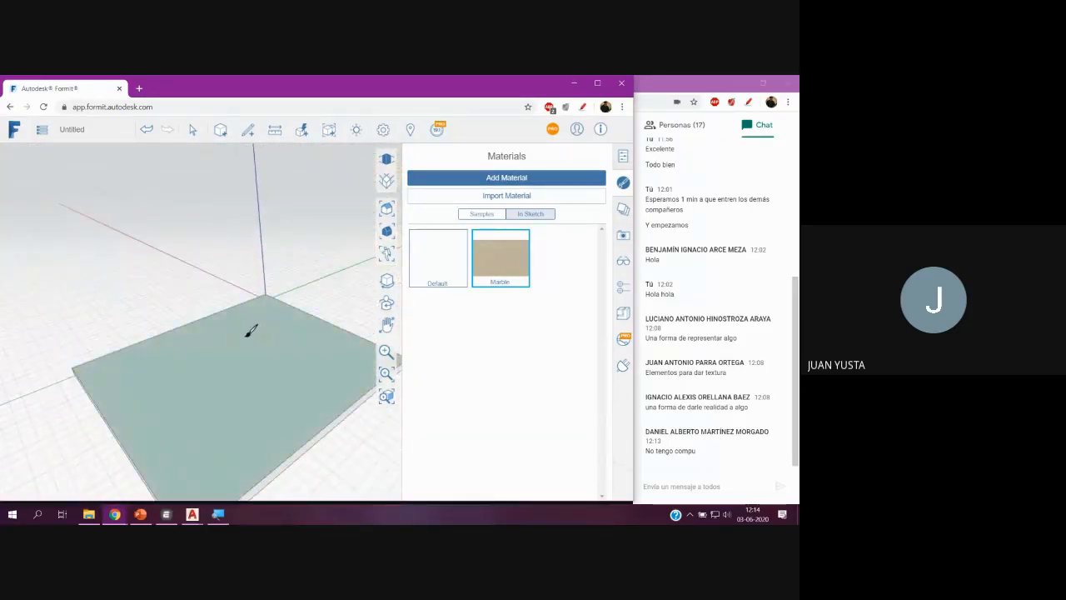
scroll(250, 331, up, 3)
mouse_move(248, 309)
right_down()
mouse_move(209, 255)
mouse_move(259, 248)
mouse_move(171, 342)
mouse_move(183, 341)
mouse_move(221, 274)
right_up()
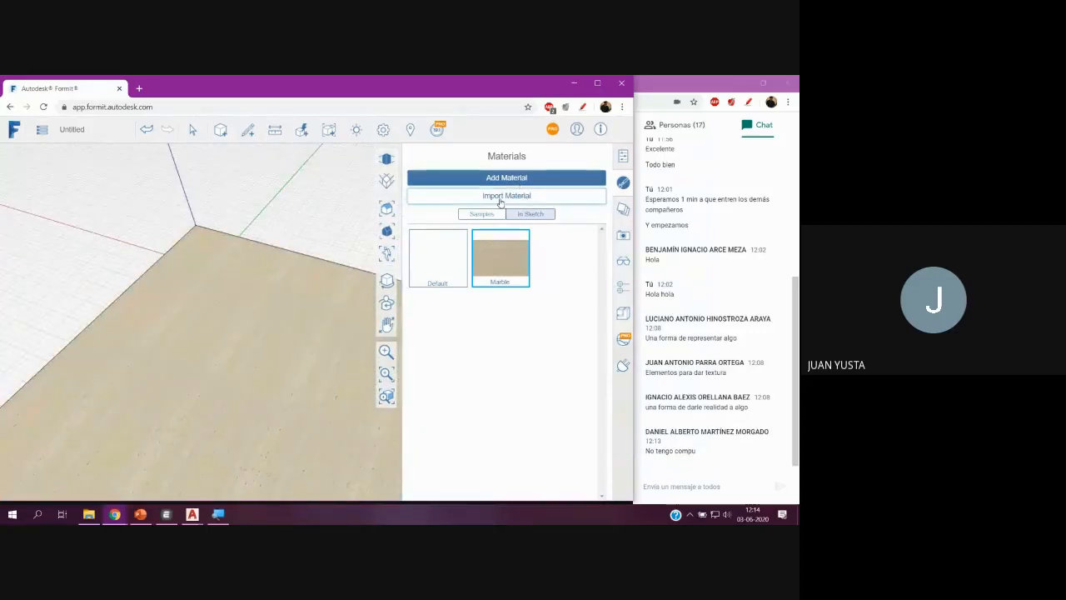
Start a new material and name it Piso.
click(492, 179)
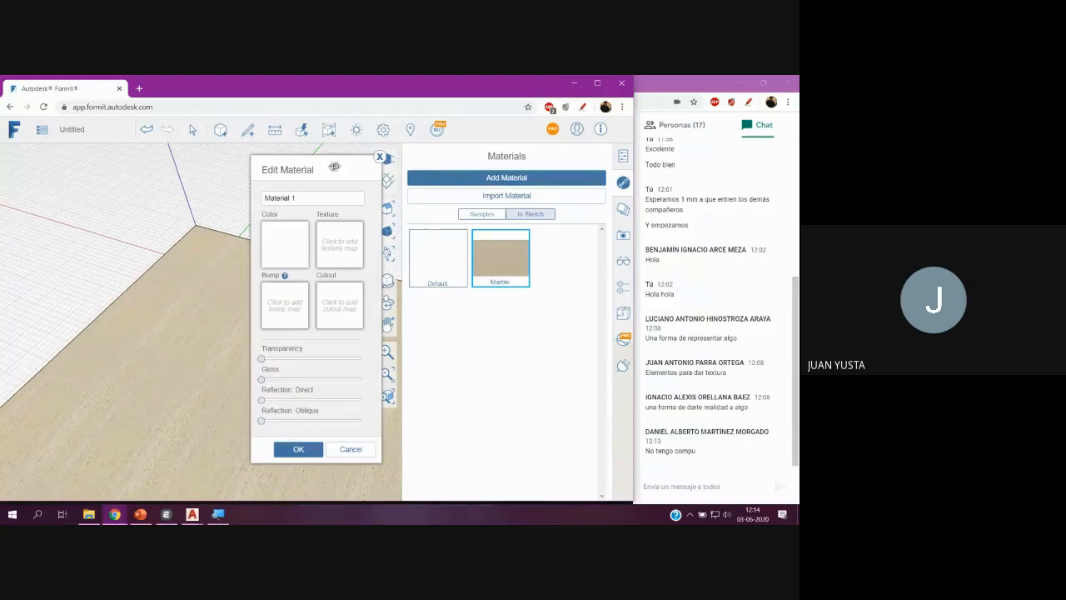
drag(311, 202, 170, 201)
text(Piso)
Search Google in a new browser tab for "textura piso flotante".
click(140, 86)
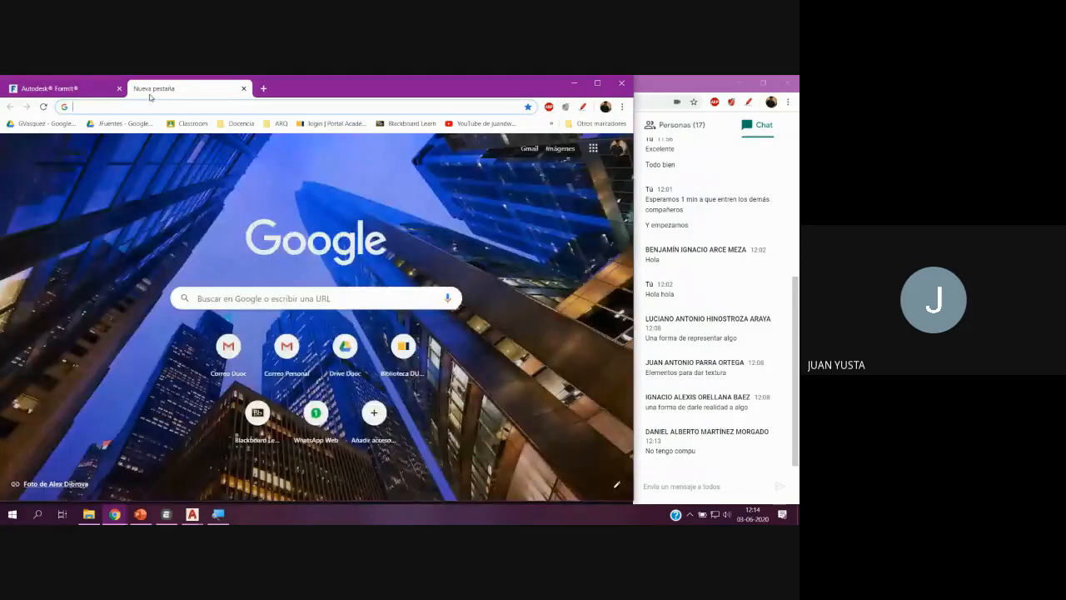
text(textura pi)
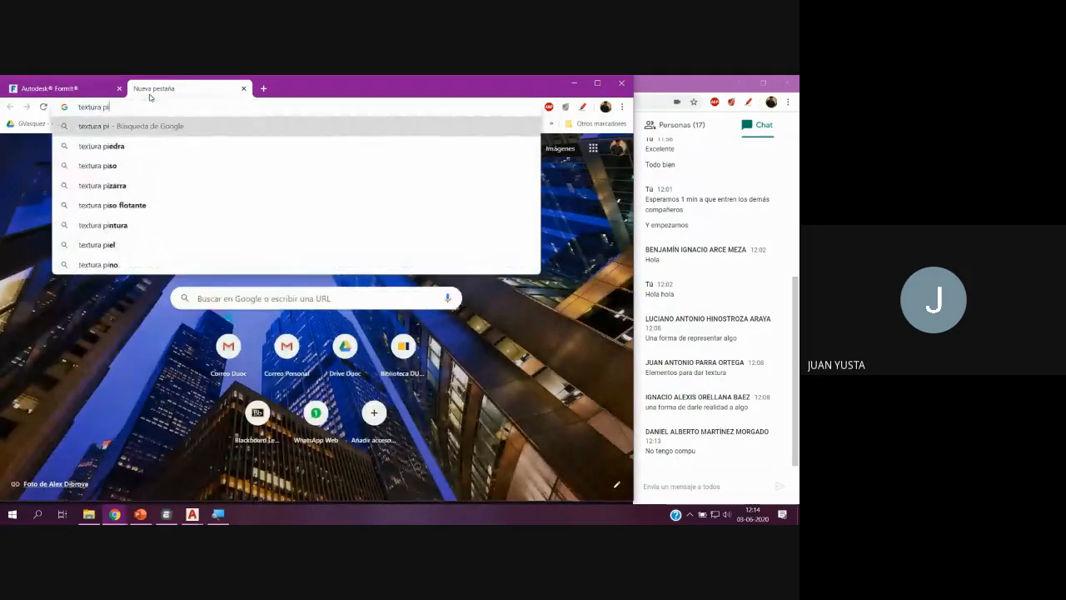
text(so fl)
key(Return)
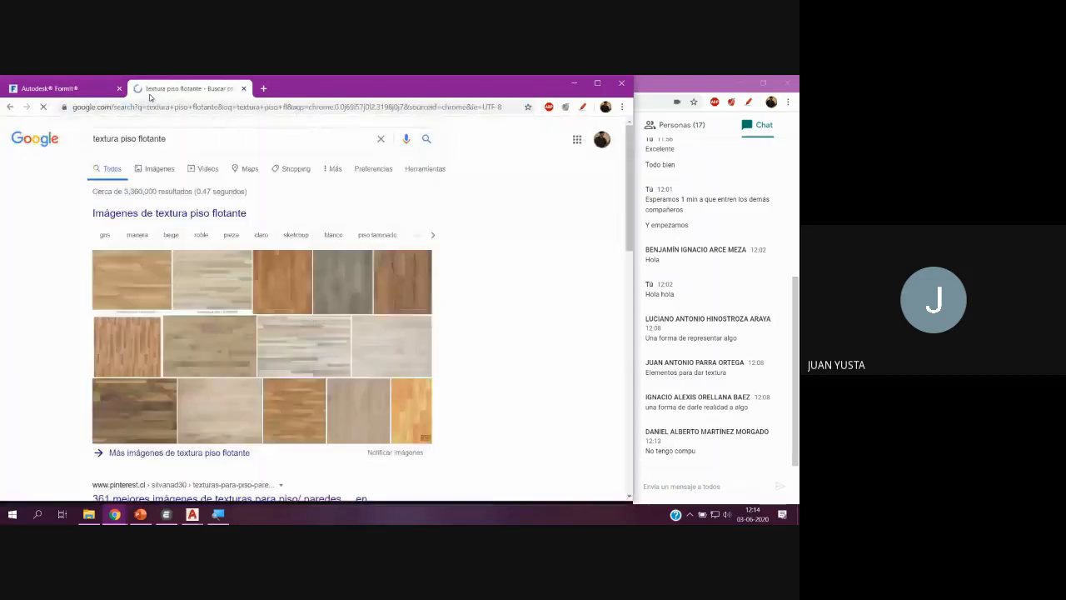
Find the Sodimac light-brown floating floor picture among the image results and save it to the desktop (Escritorio) as 2287226.
click(138, 171)
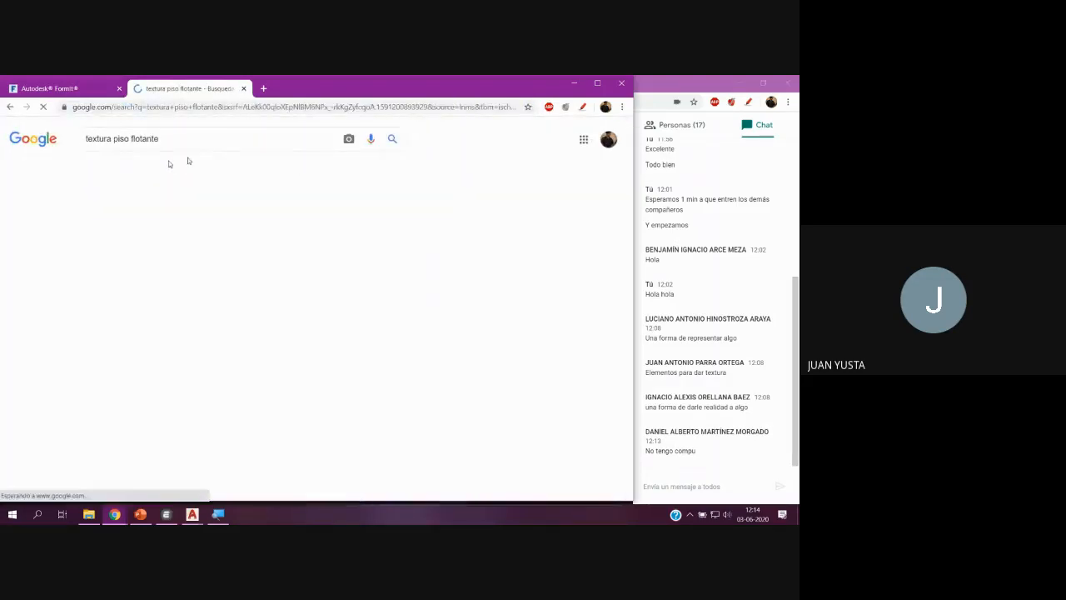
click(51, 249)
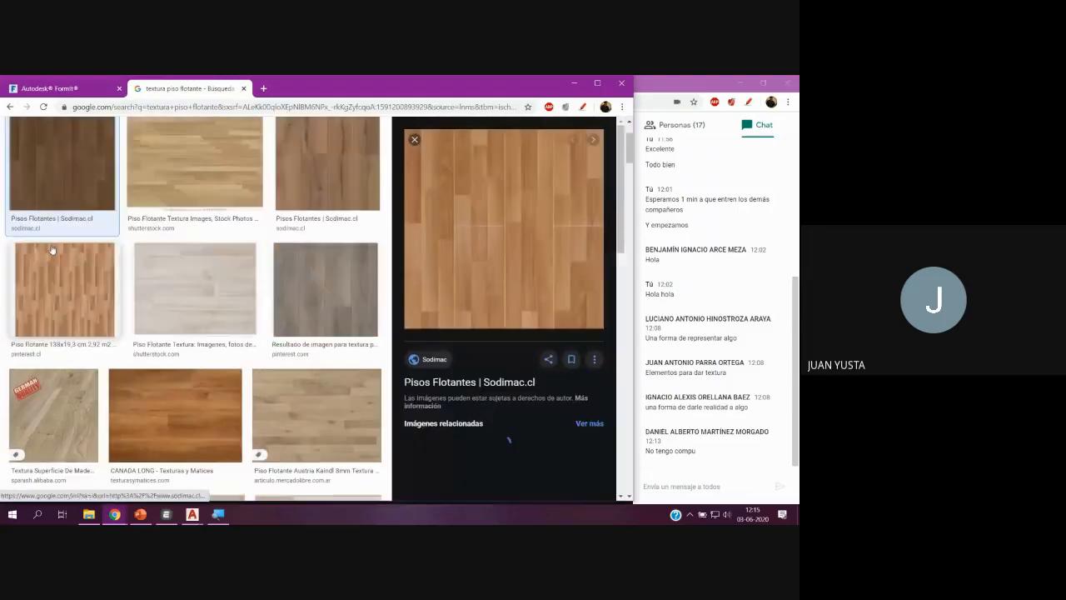
right_click(481, 236)
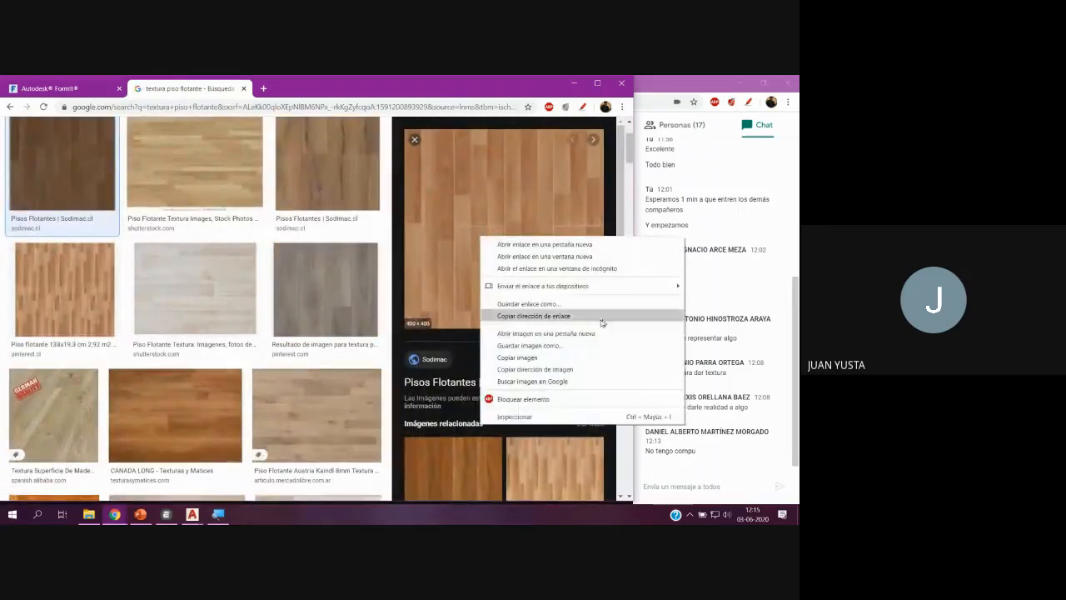
click(533, 345)
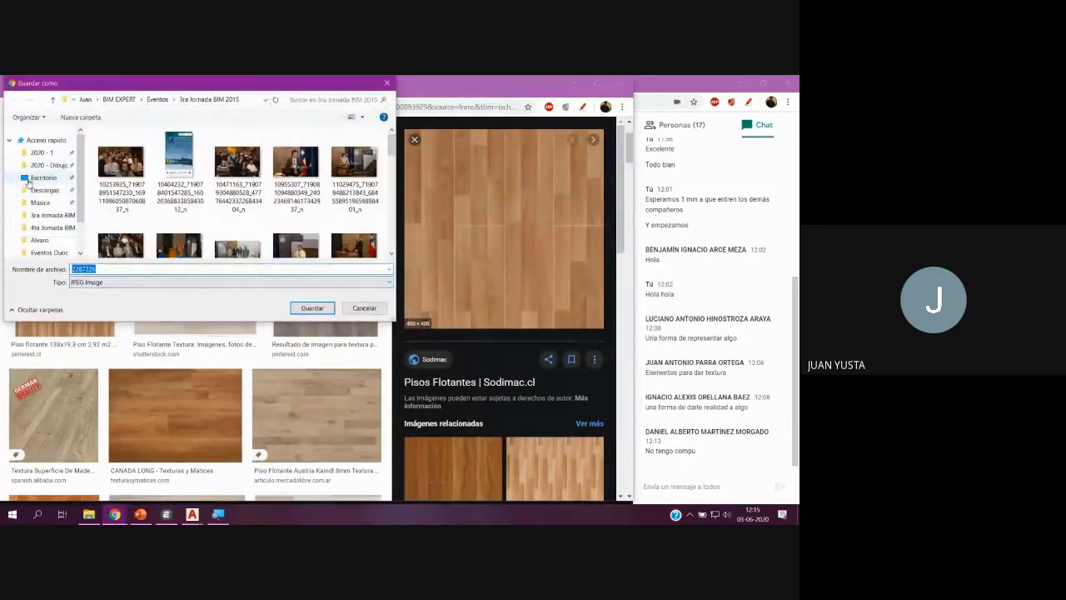
click(32, 179)
click(311, 307)
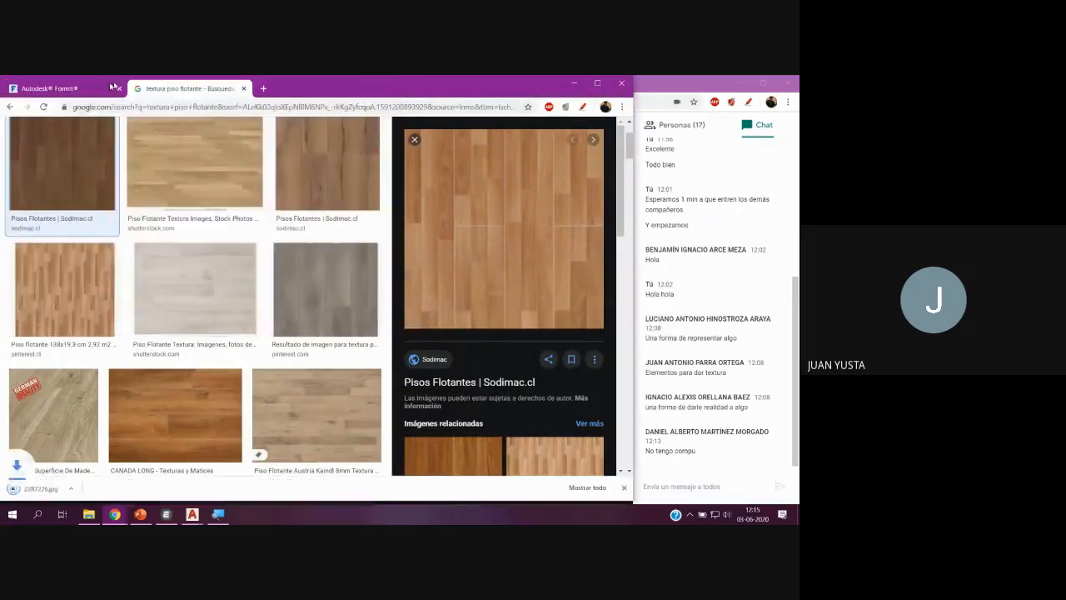
Return to FormIt and load the image 2287226 from the desktop as the new material's texture.
click(110, 87)
click(344, 239)
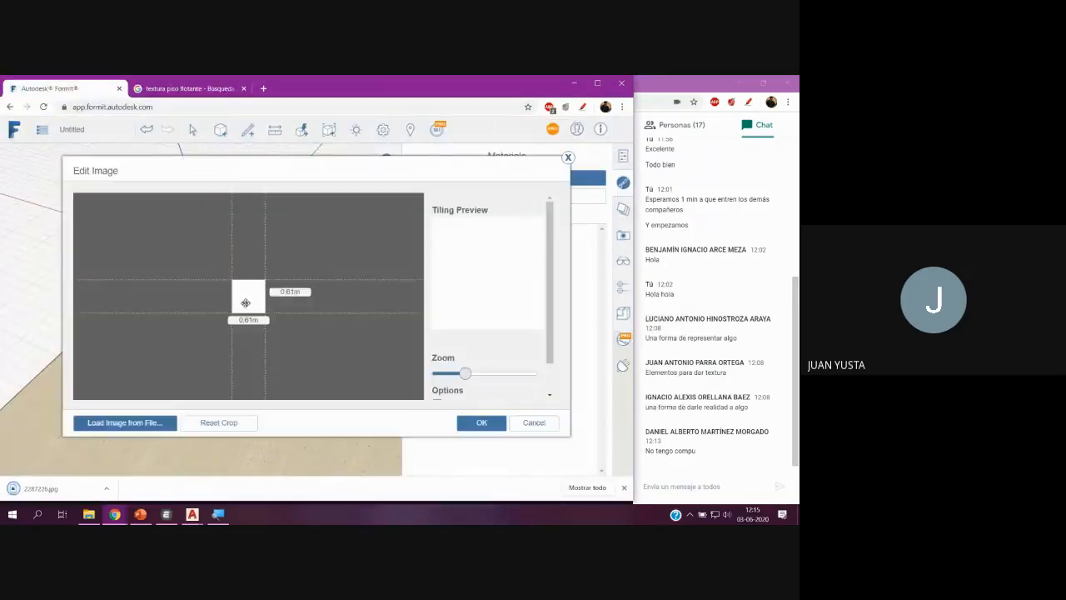
click(140, 420)
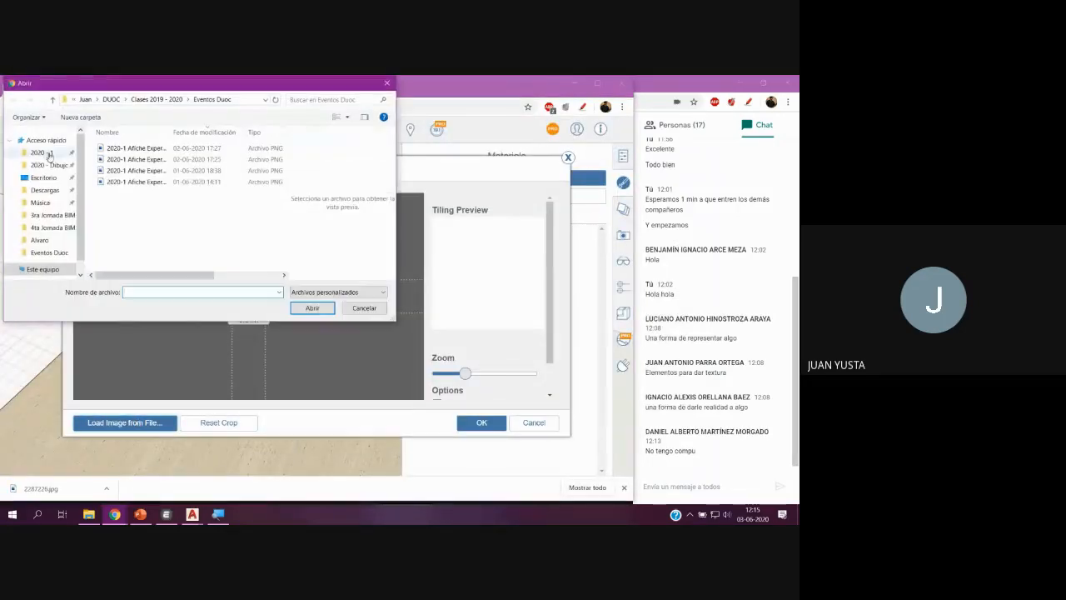
click(43, 177)
double_click(141, 148)
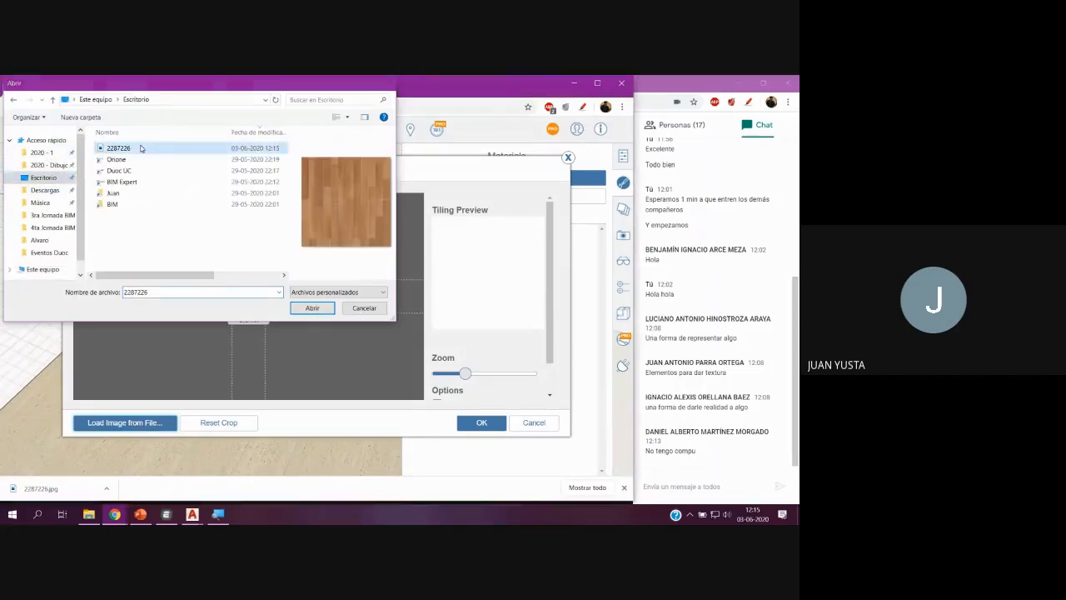
Accept the texture image without changing its size and create the material under the name Piso flotante.
click(354, 293)
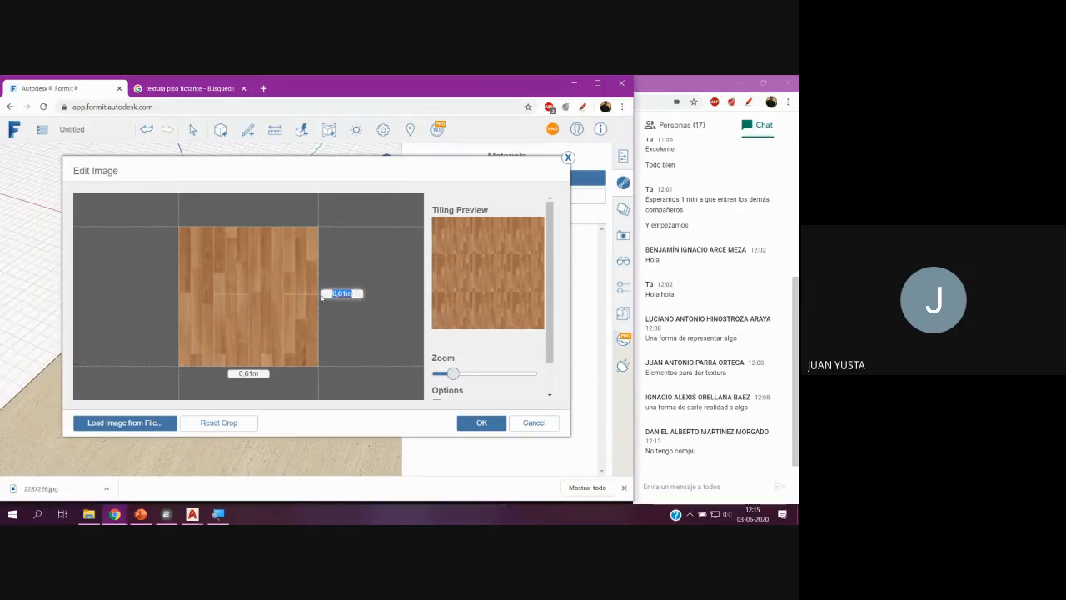
key(Tab)
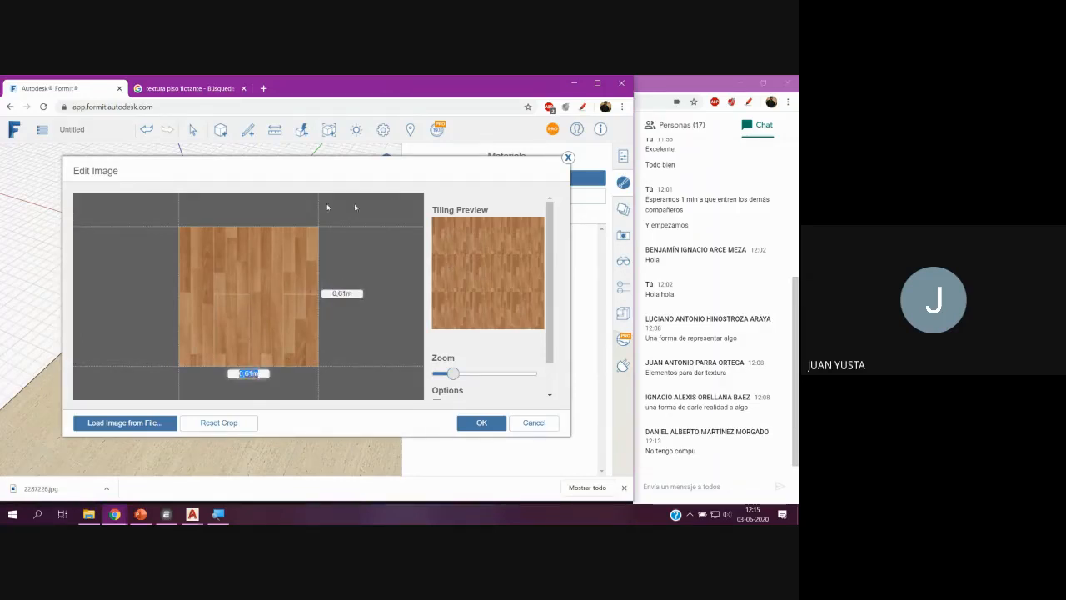
click(359, 293)
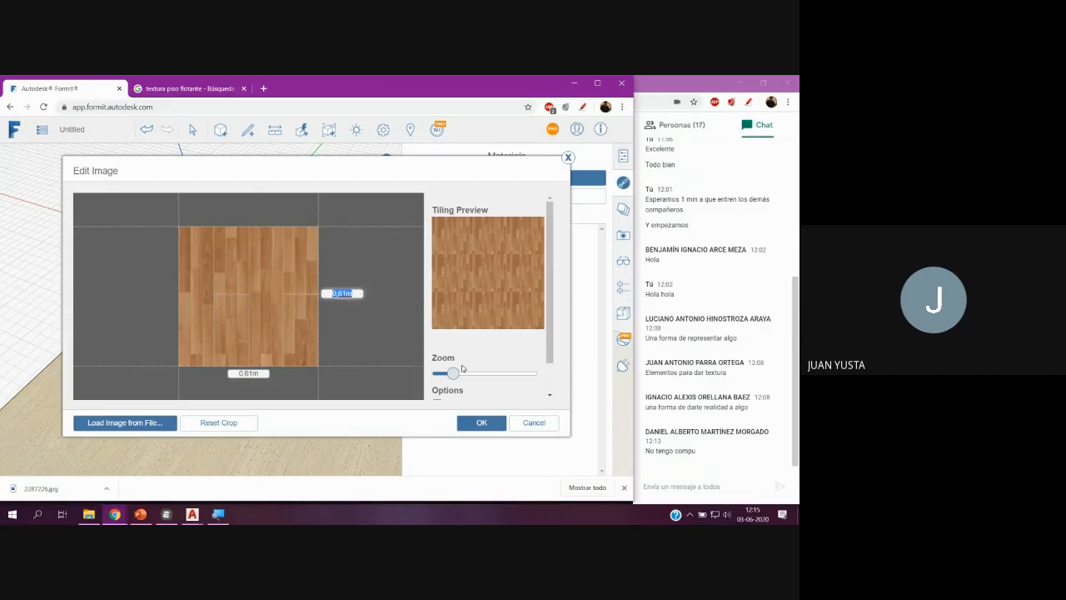
drag(551, 314, 551, 281)
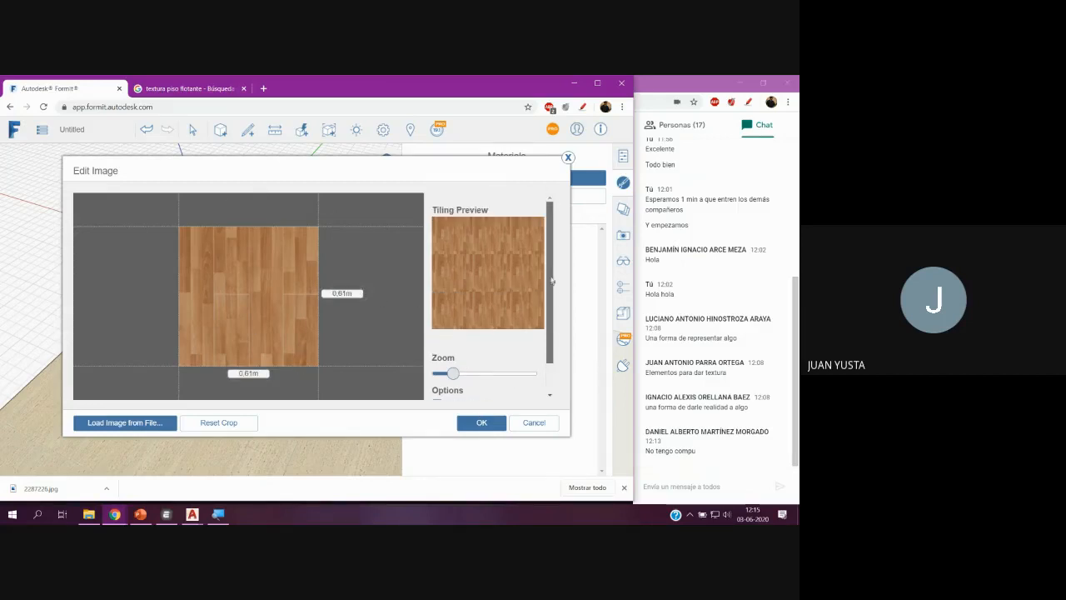
click(488, 422)
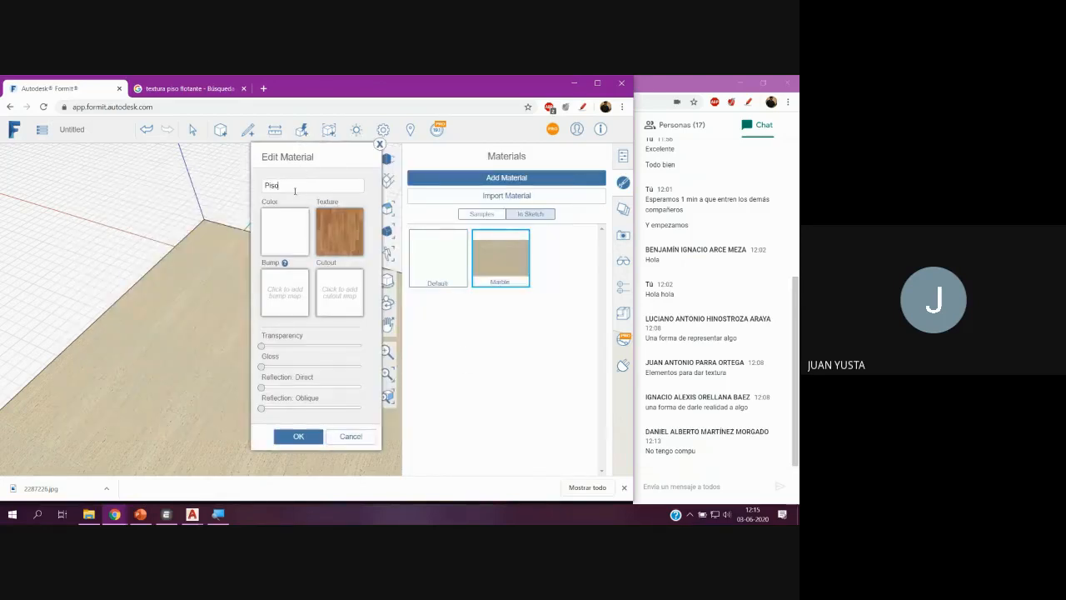
text(ante)
click(298, 435)
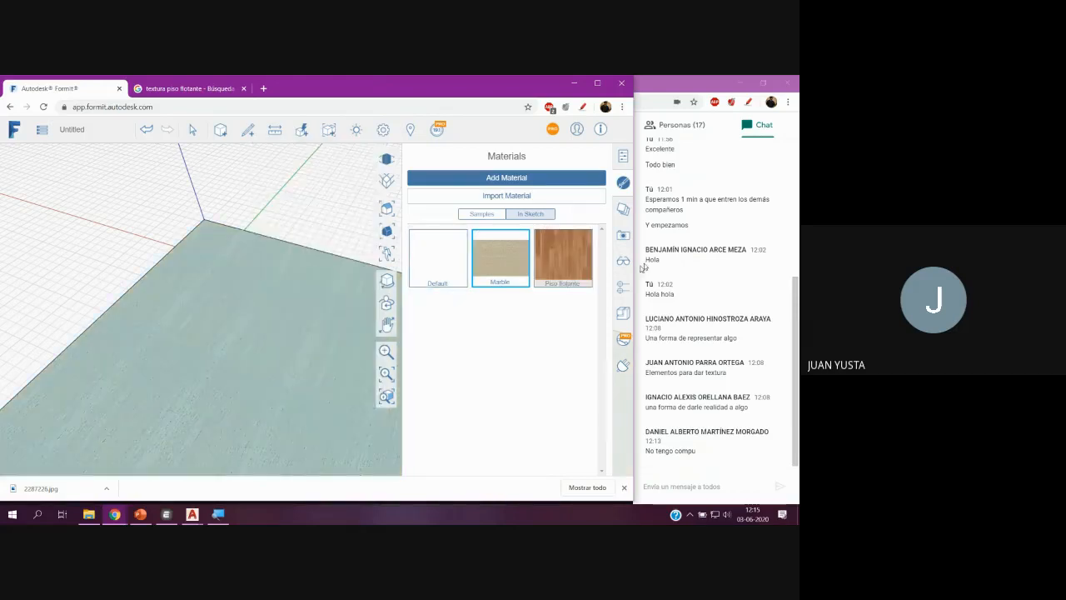
Paint the slab's top face with the Piso flotante material.
click(563, 260)
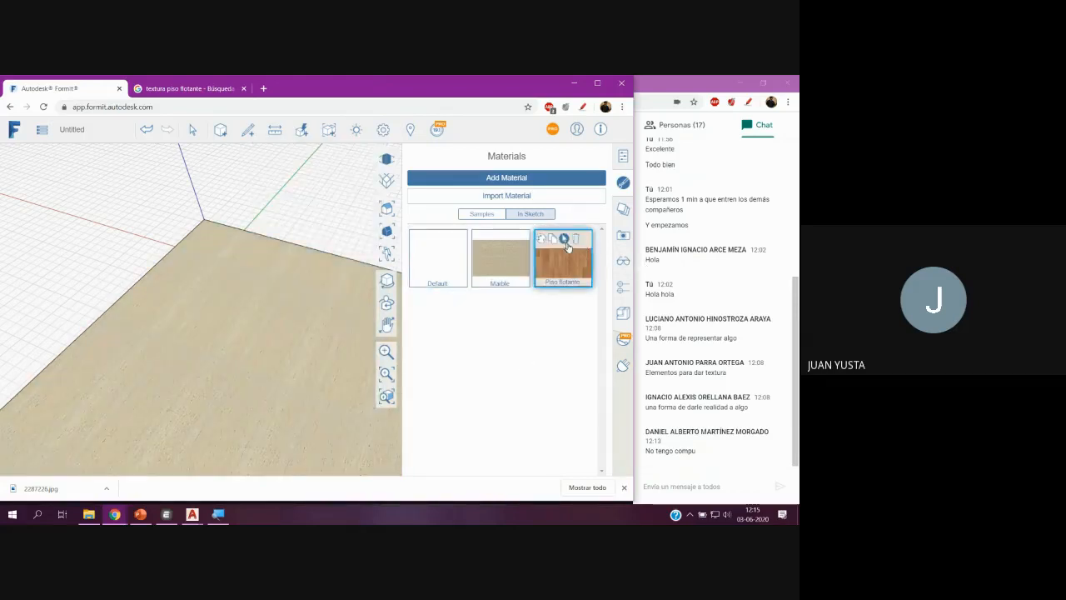
click(211, 271)
scroll(256, 277, down, 5)
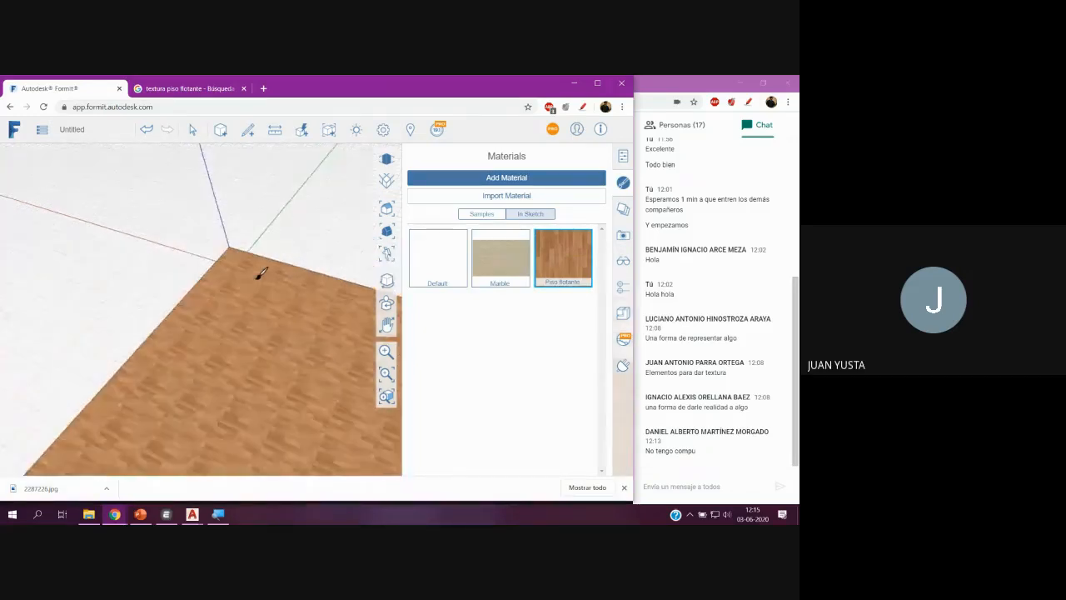
Examine the scale and tiling of the Piso flotante texture on the slab from near and far.
middle_drag(270, 325, 263, 250)
scroll(266, 243, down, 3)
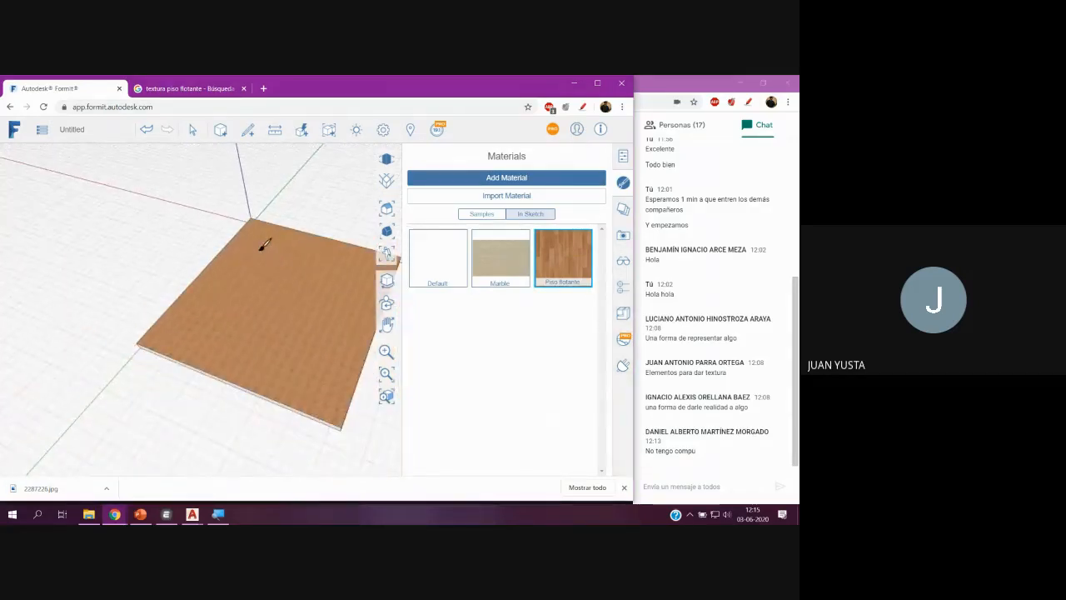
scroll(243, 274, up, 3)
scroll(239, 268, up, 2)
middle_drag(241, 269, 224, 305)
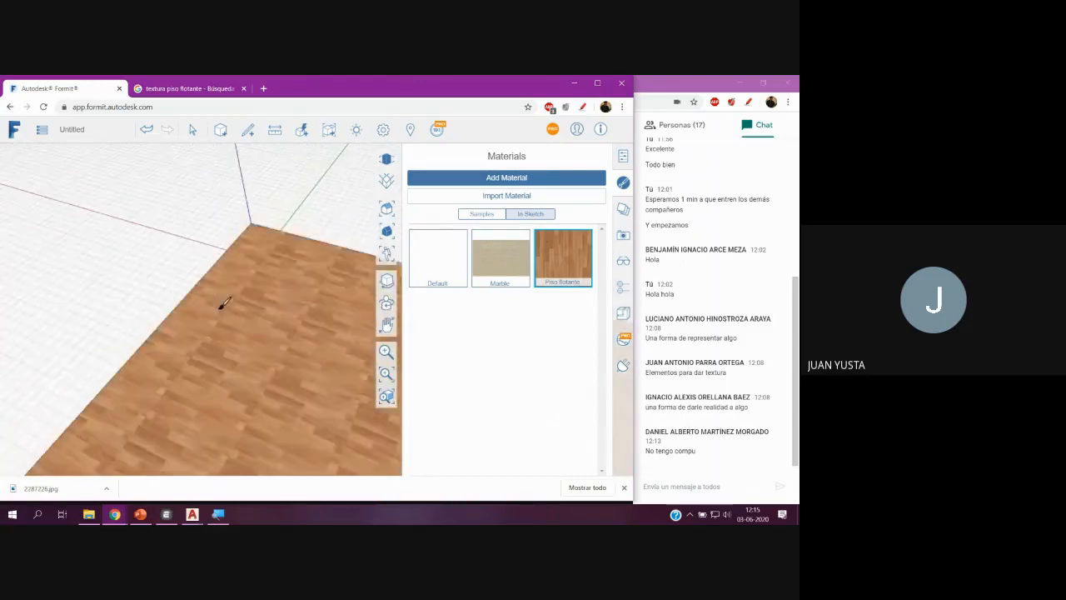
scroll(250, 279, up, 2)
middle_drag(264, 199, 190, 242)
scroll(183, 246, down, 2)
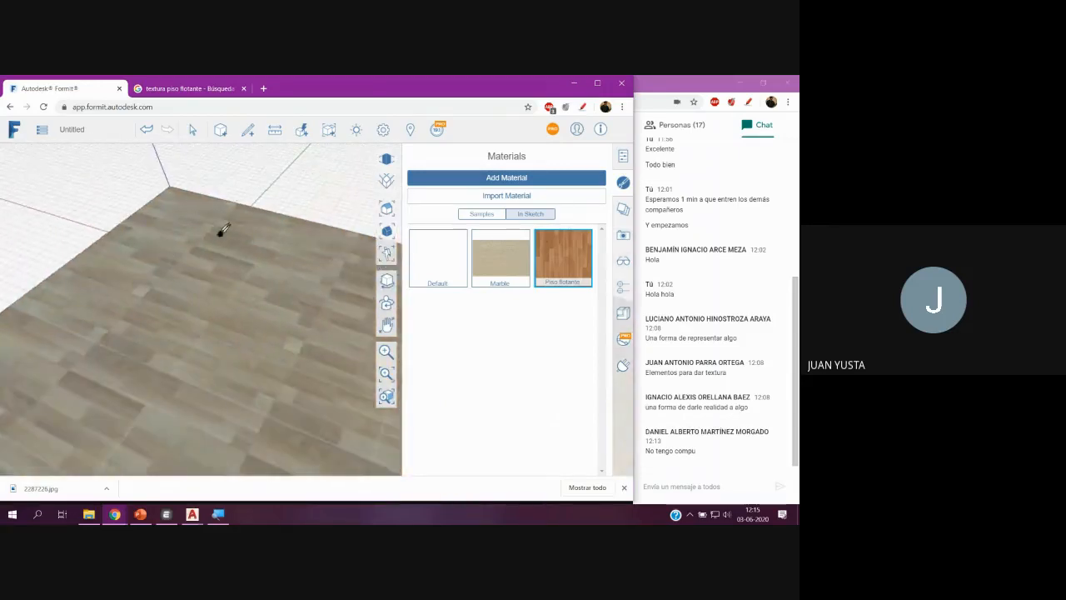
Edit the Piso flotante material and set its texture image size to 5 m by 5 m.
mouse_move(556, 241)
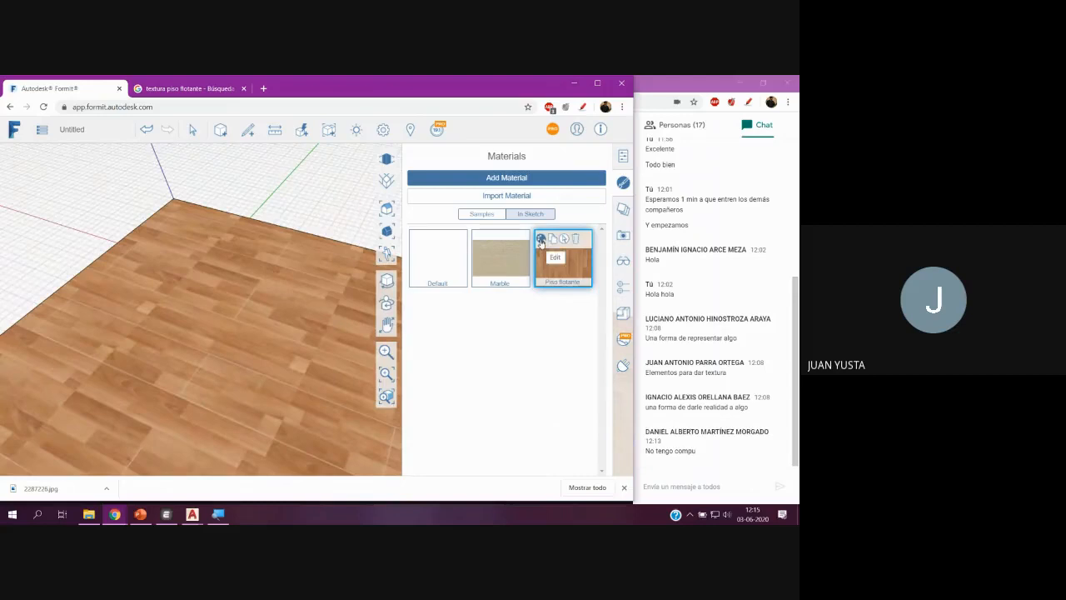
click(541, 241)
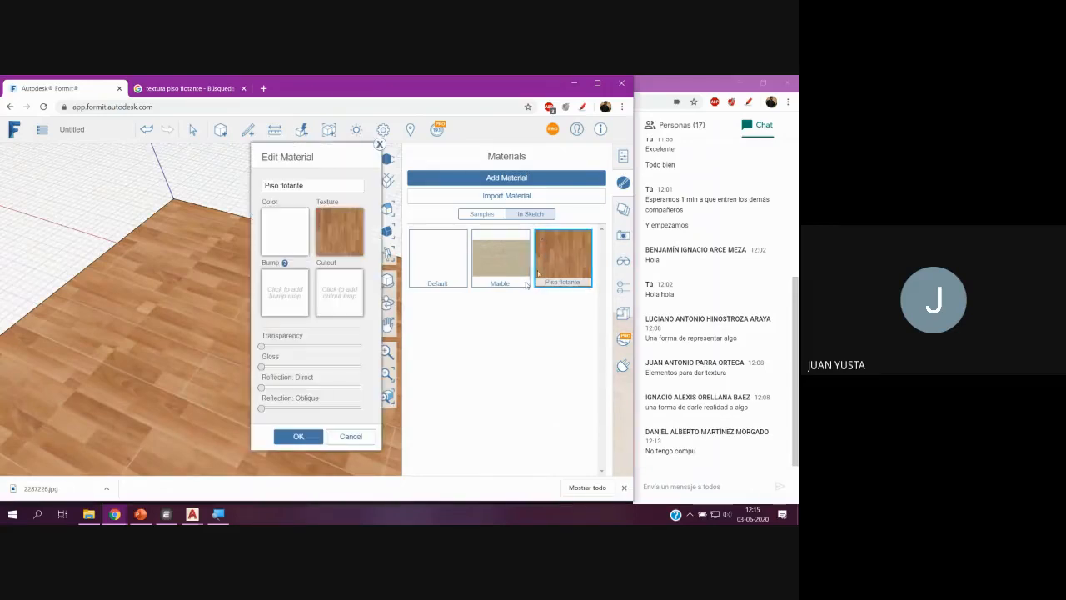
click(343, 216)
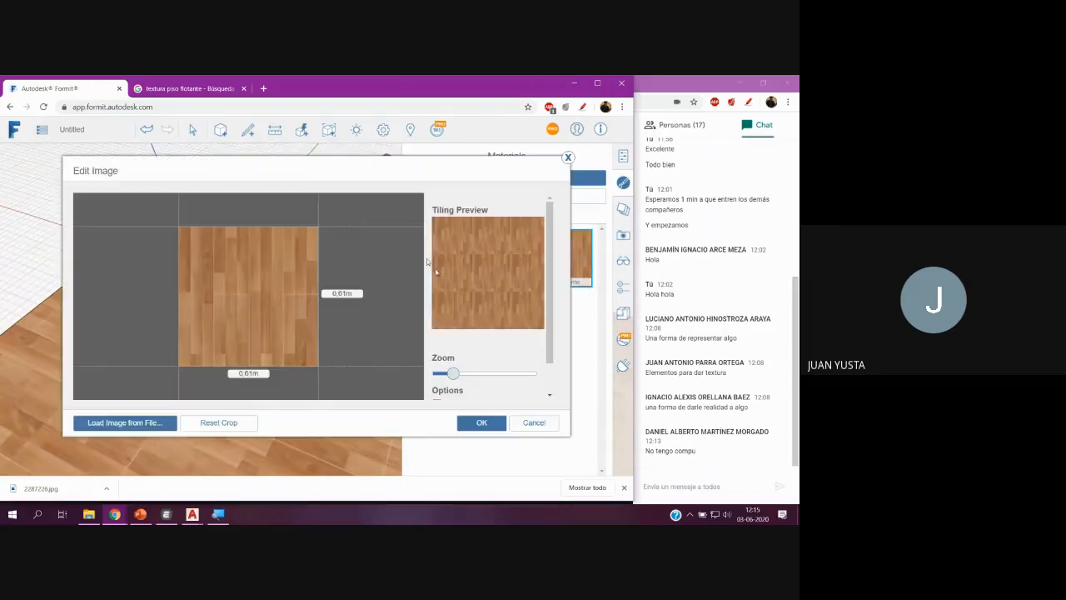
click(260, 374)
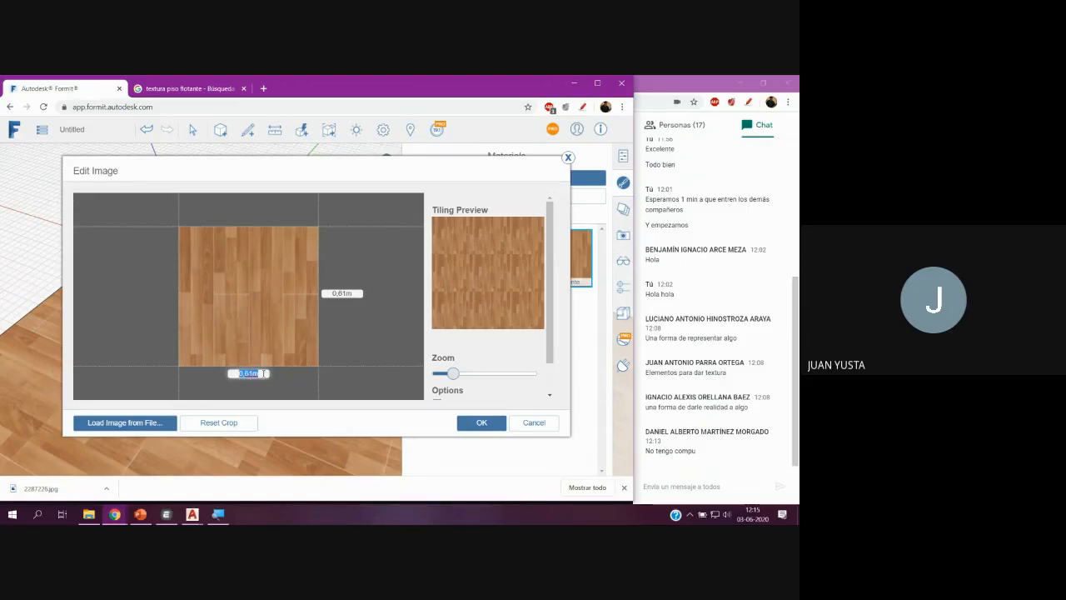
text(5)
click(342, 293)
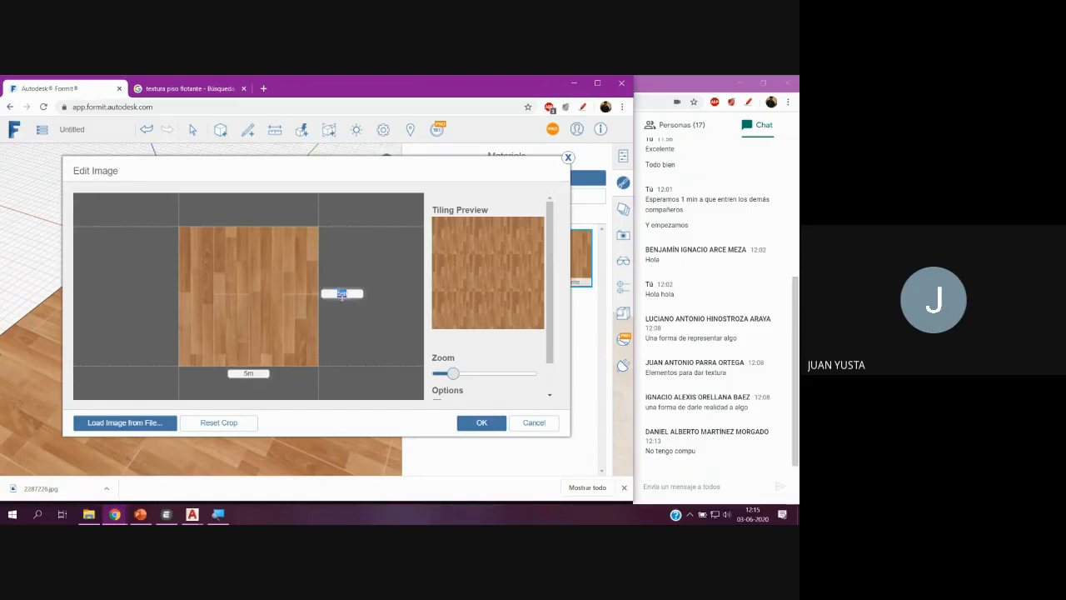
click(481, 426)
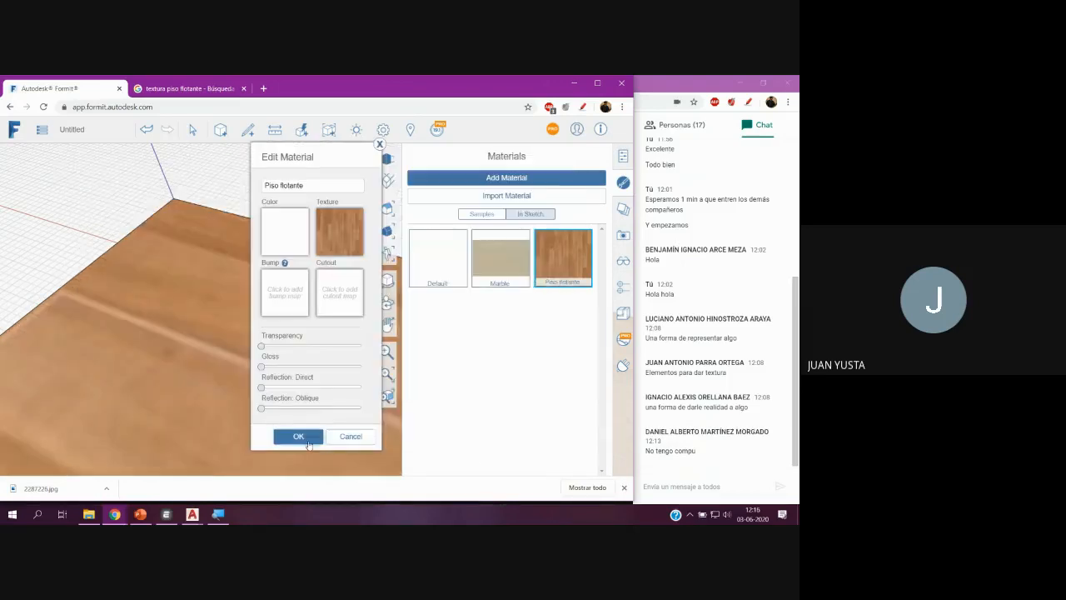
click(305, 444)
Turn on Mirror X and Mirror Y for the Piso flotante texture image and save the material.
scroll(250, 286, down, 5)
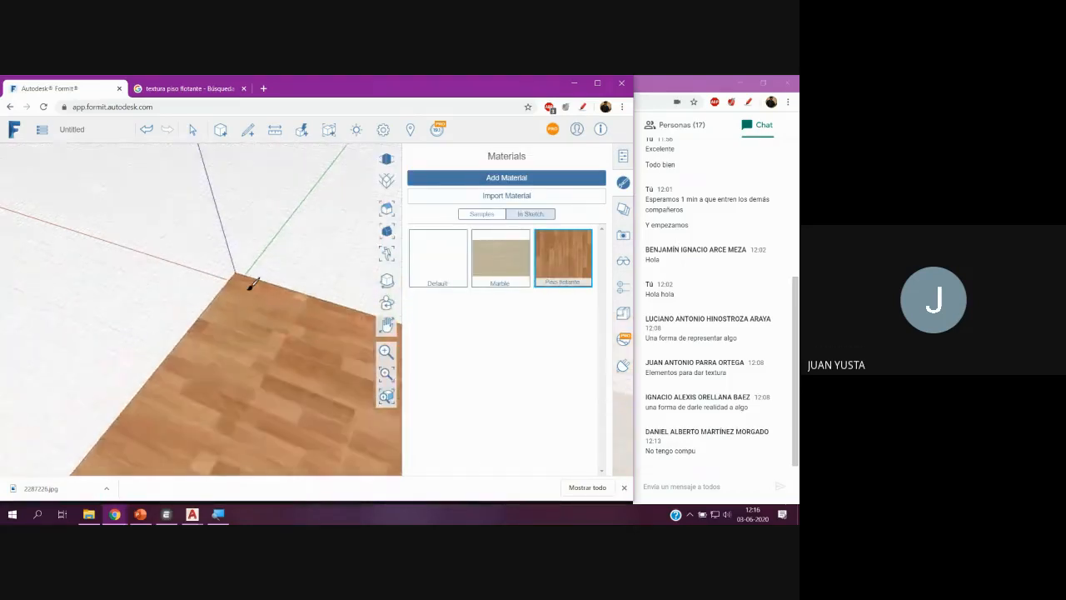
scroll(252, 265, down, 5)
scroll(263, 300, up, 7)
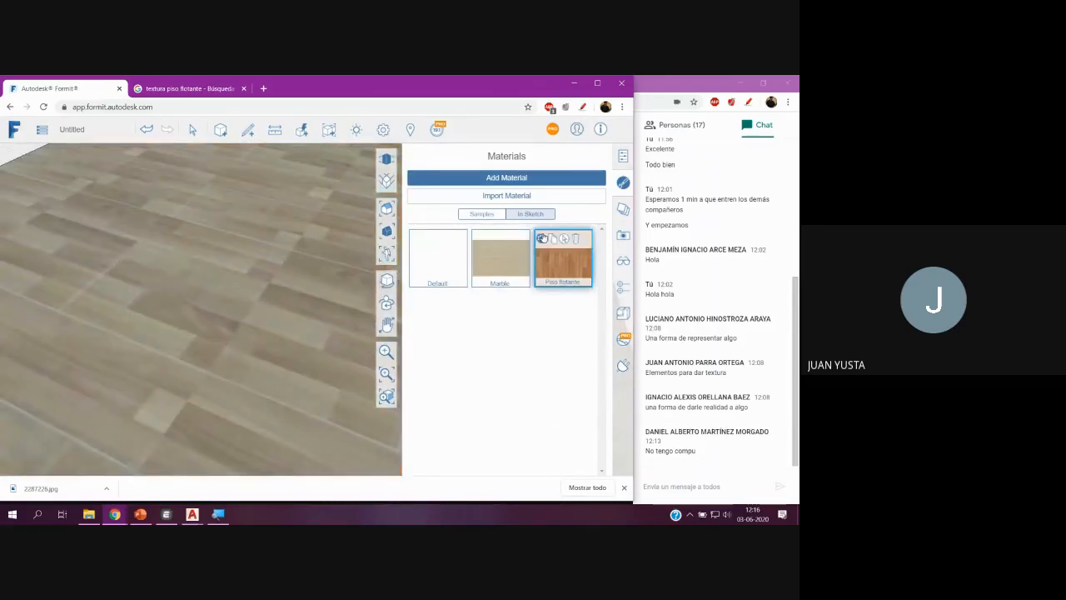
click(542, 240)
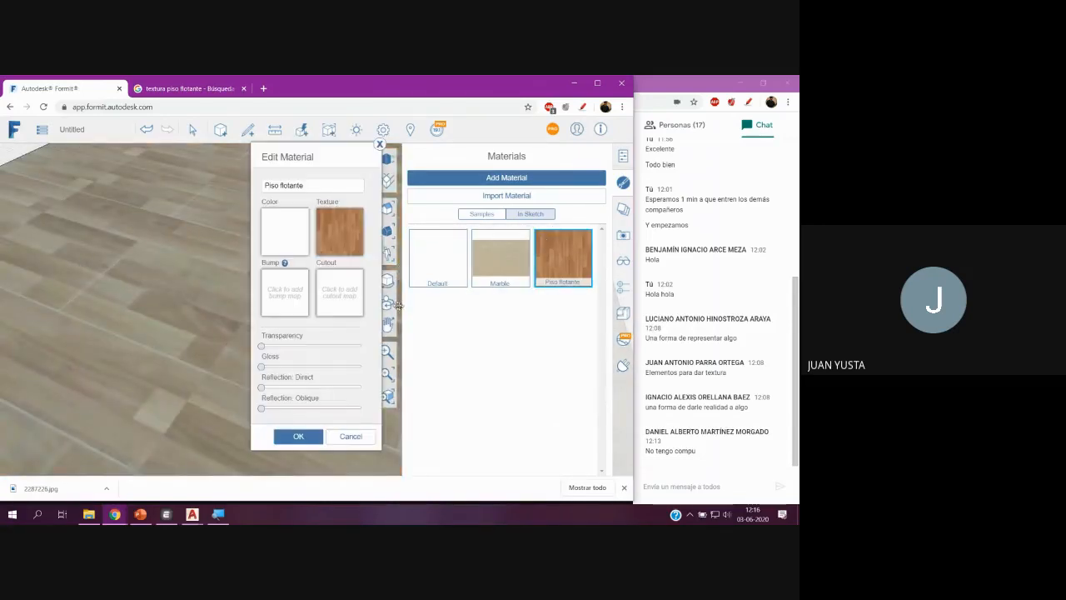
click(346, 218)
scroll(480, 366, down, 1)
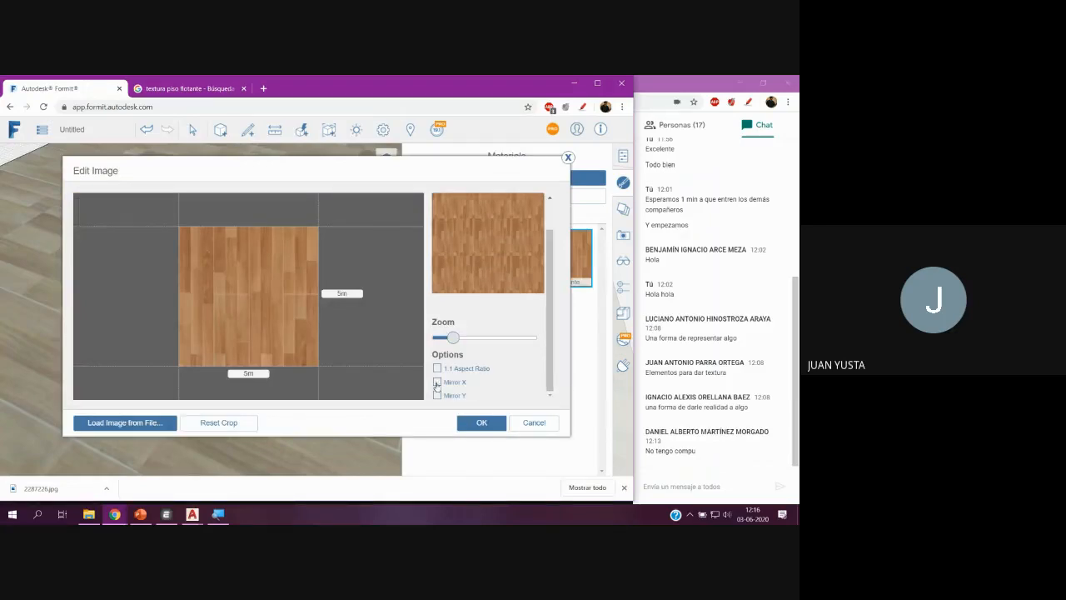
click(437, 383)
click(437, 394)
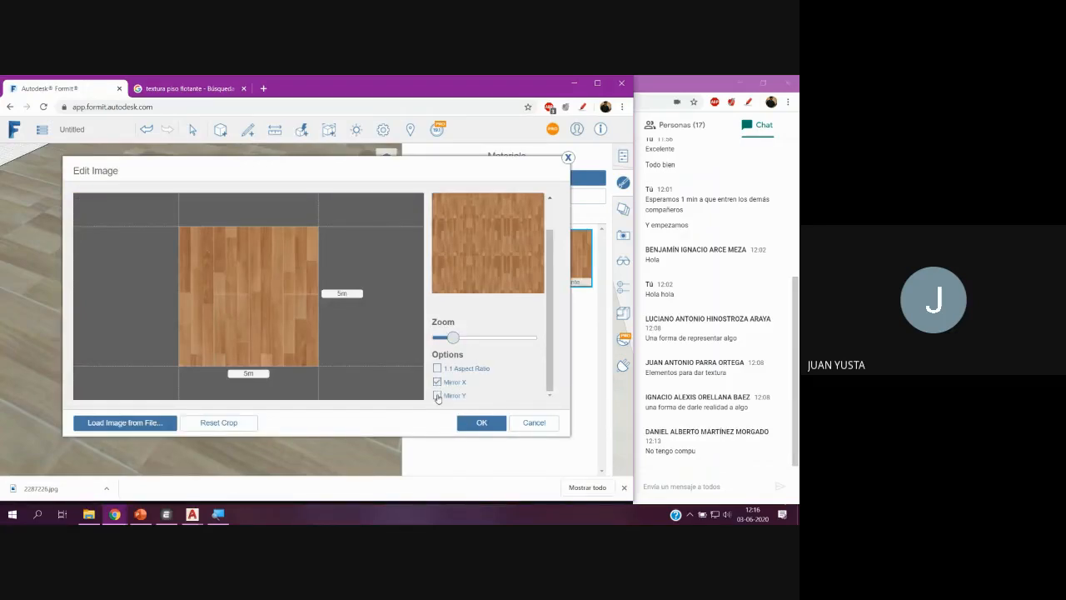
click(481, 423)
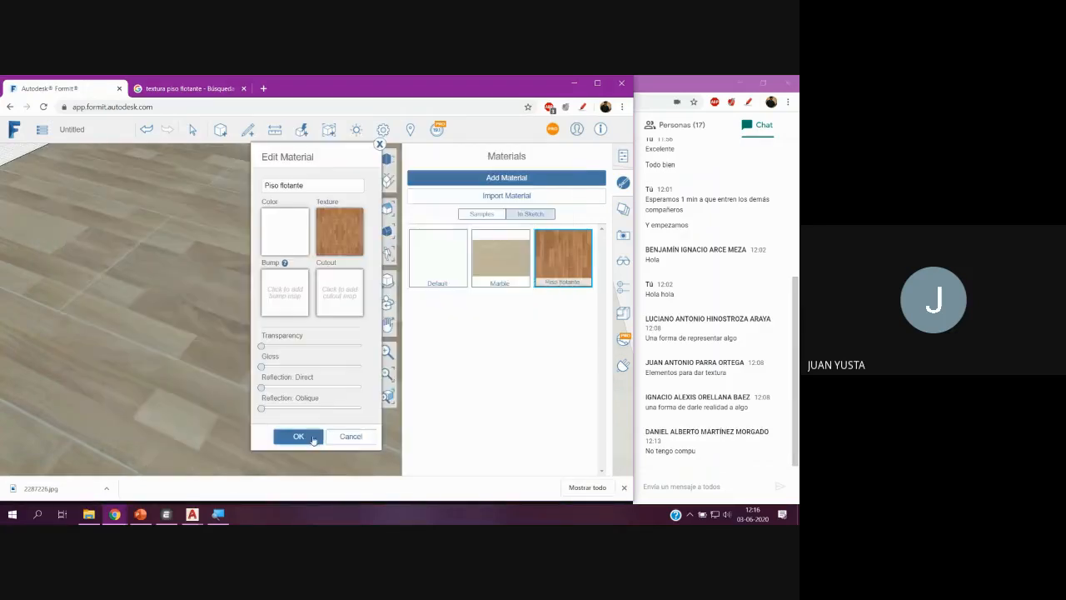
click(304, 436)
Examine the mirrored floor texture on the slab from several angles and distances.
scroll(232, 334, down, 5)
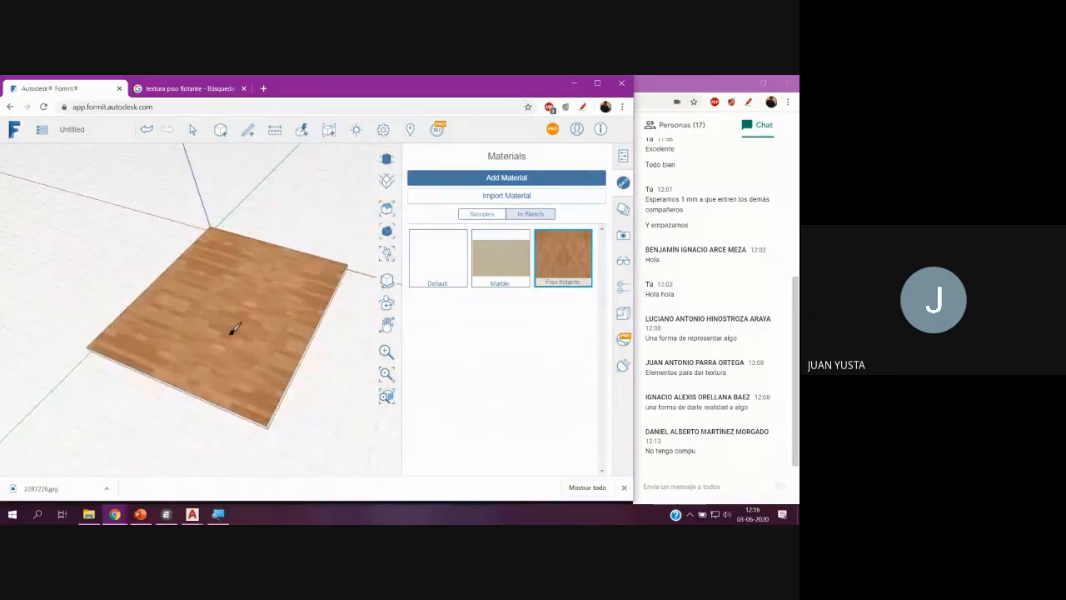
right_drag(205, 288, 348, 321)
scroll(243, 286, up, 5)
scroll(243, 286, down, 3)
mouse_move(271, 322)
right_down()
mouse_move(237, 280)
mouse_move(276, 273)
mouse_move(251, 326)
right_up()
scroll(250, 326, down, 4)
scroll(250, 327, down, 3)
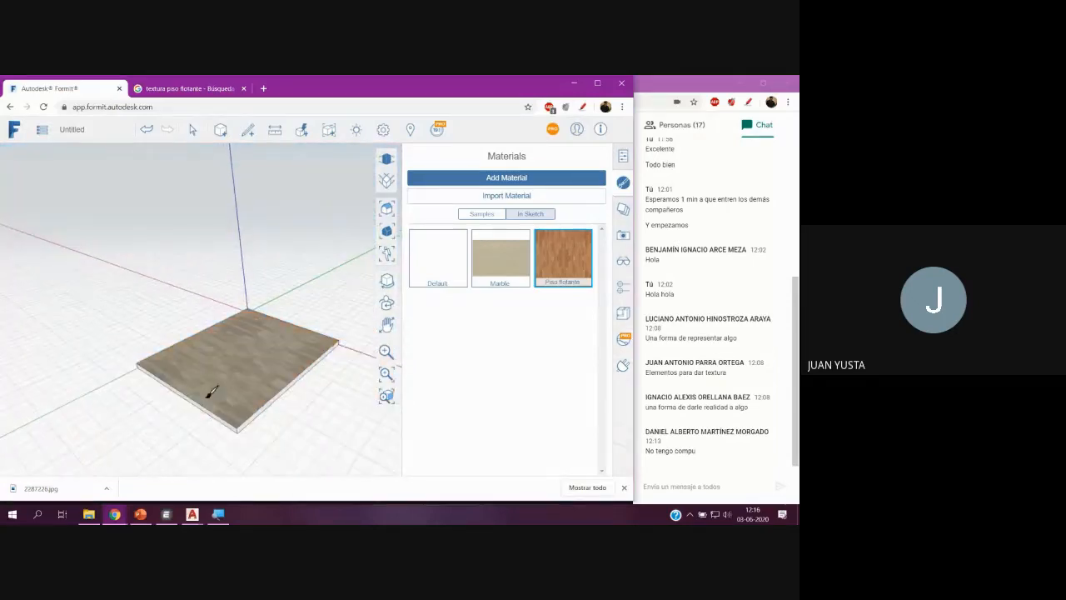
right_drag(208, 395, 230, 388)
scroll(238, 342, up, 5)
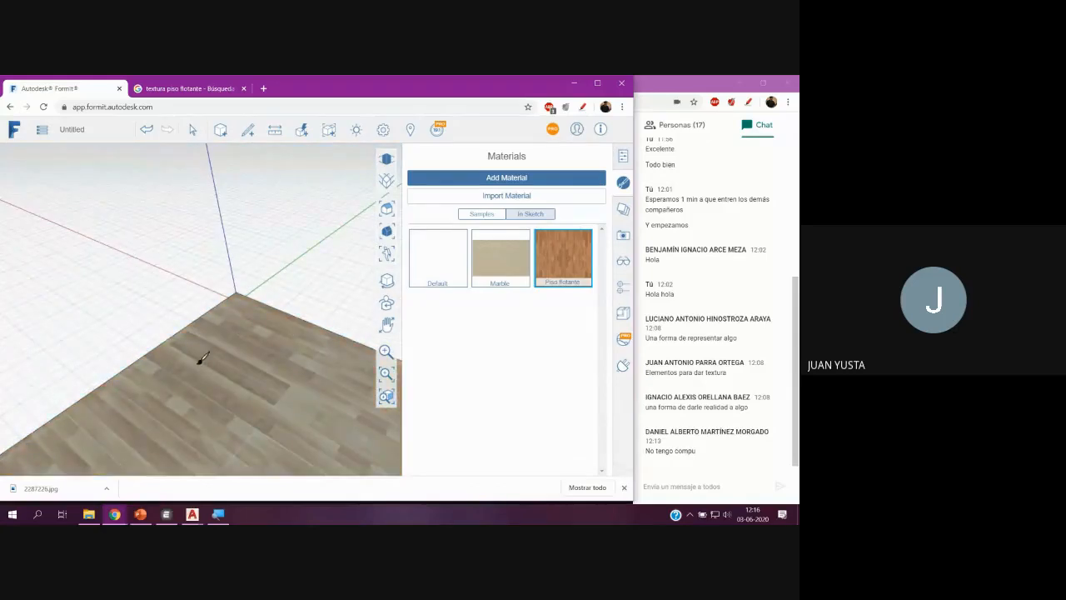
mouse_move(200, 362)
right_down()
mouse_move(267, 347)
mouse_move(336, 295)
mouse_move(275, 291)
mouse_move(200, 316)
mouse_move(191, 357)
mouse_move(279, 329)
mouse_move(286, 300)
mouse_move(219, 271)
mouse_move(257, 342)
mouse_move(231, 319)
mouse_move(269, 350)
right_up()
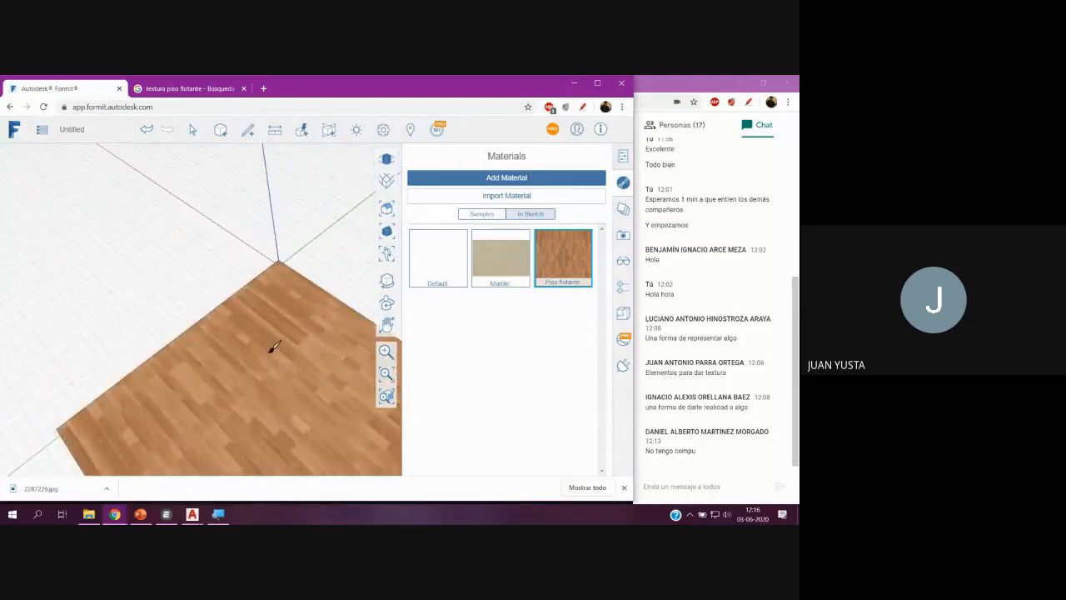
Save the sketch locally on the computer.
click(42, 132)
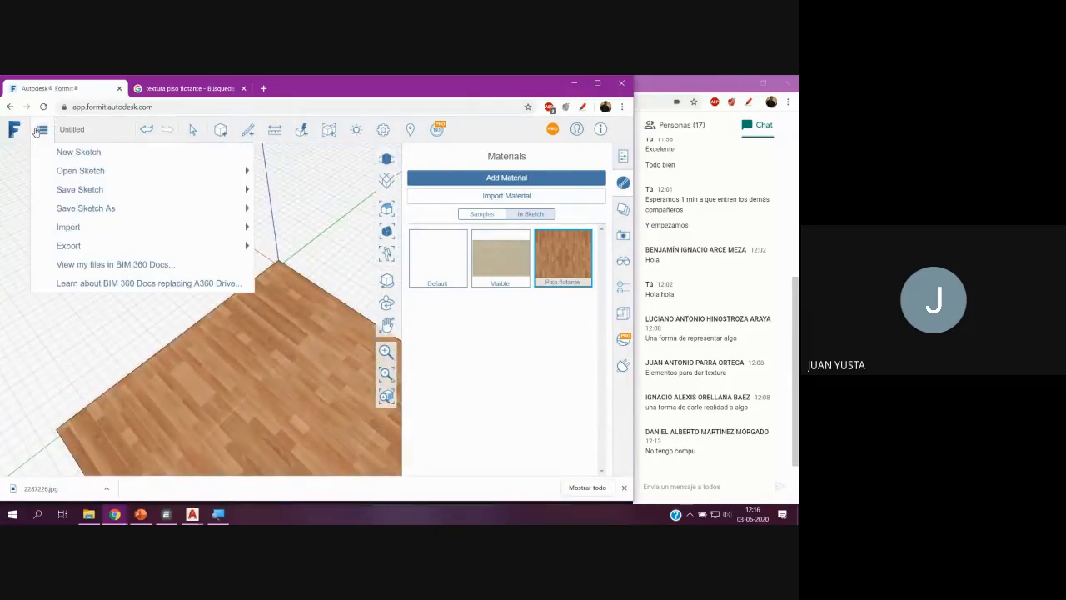
mouse_move(88, 188)
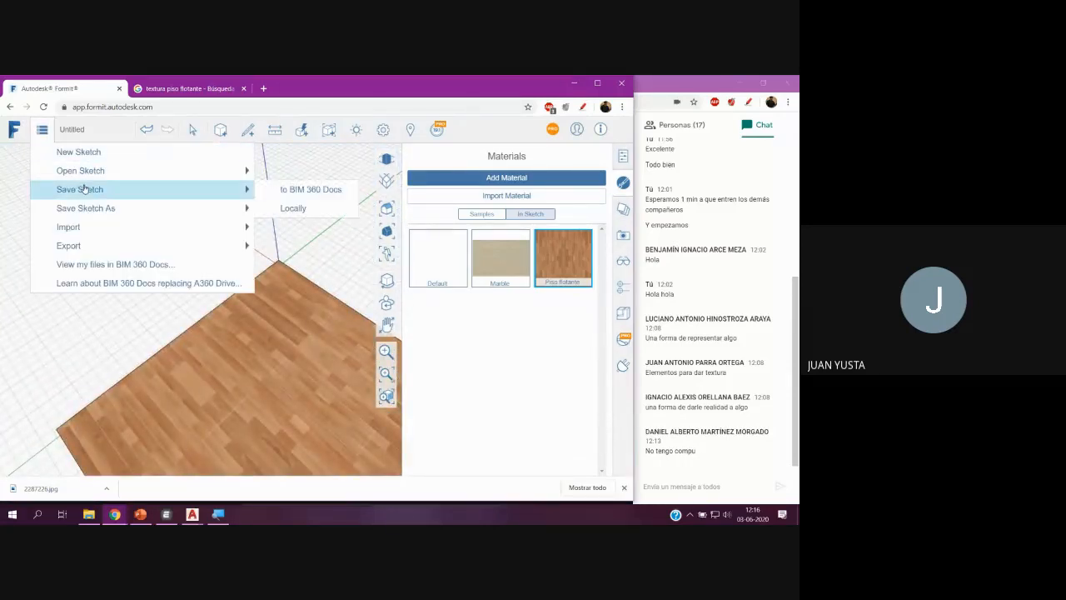
click(314, 212)
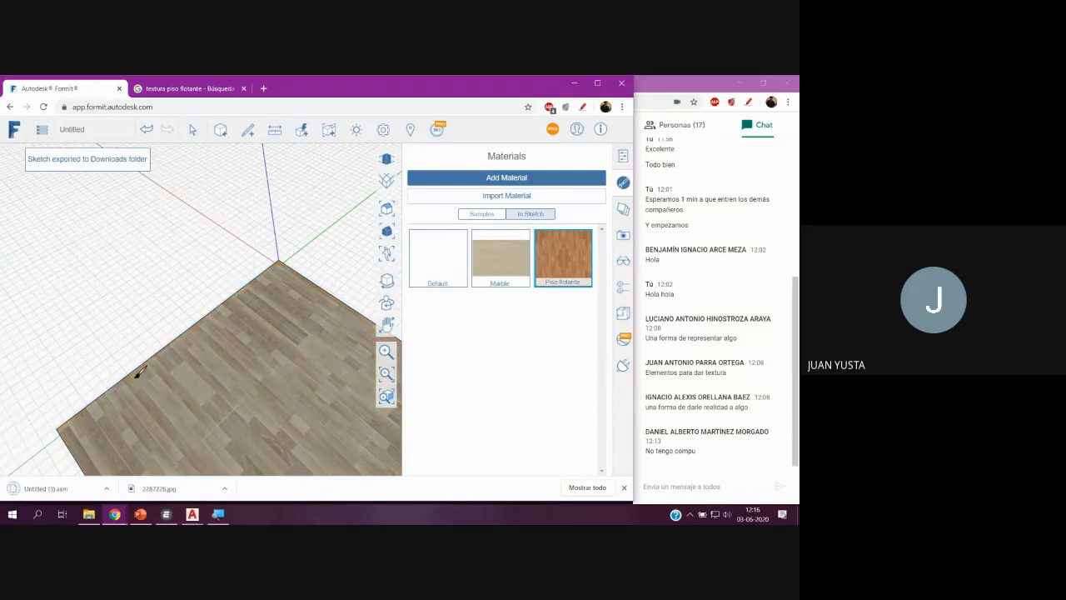
Draw a rectangular strip about 1.5 m wide on the slab along its full edge on the green axis.
middle_drag(217, 392, 187, 380)
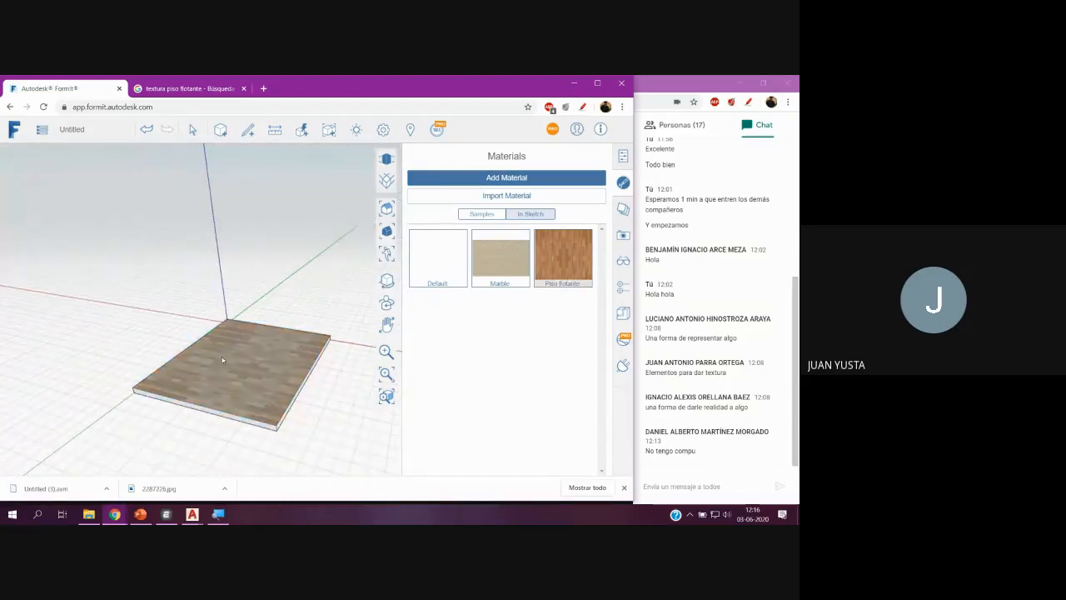
right_drag(222, 360, 183, 383)
middle_drag(235, 367, 251, 389)
scroll(291, 330, up, 5)
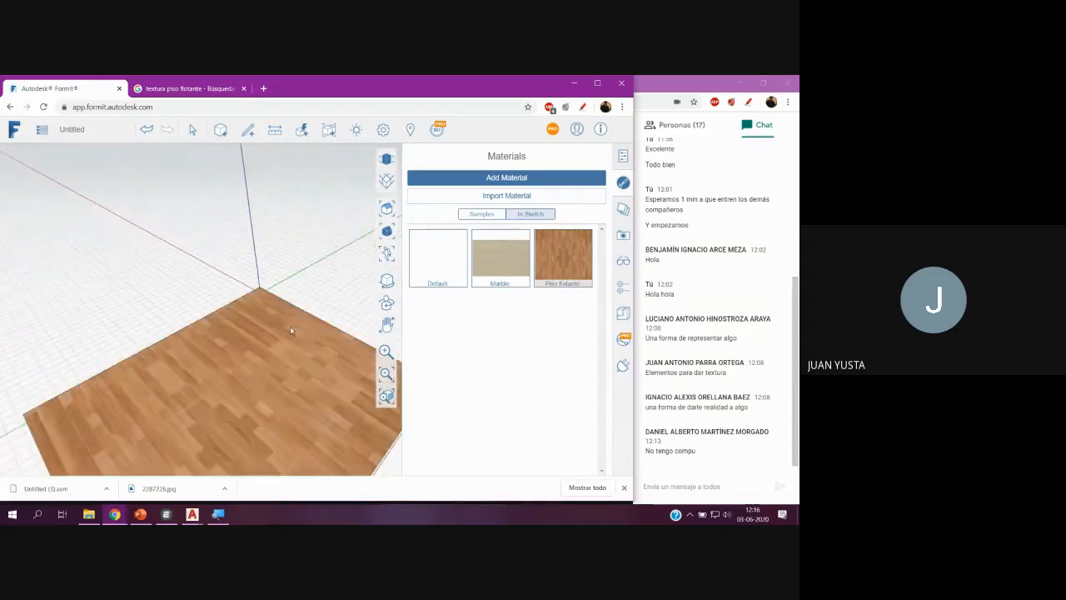
middle_drag(291, 331, 326, 318)
click(249, 130)
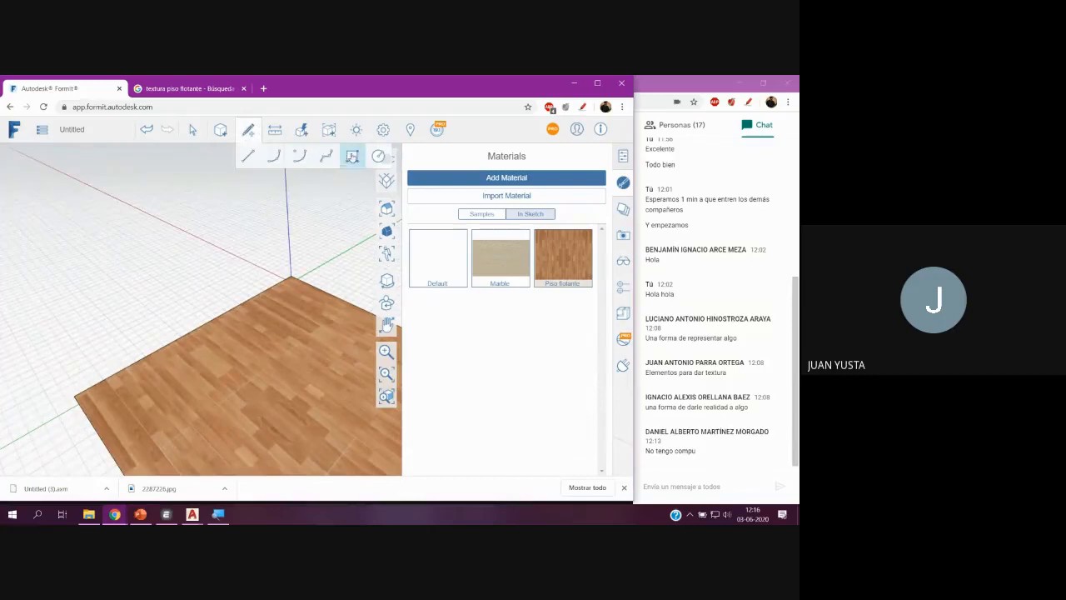
click(353, 156)
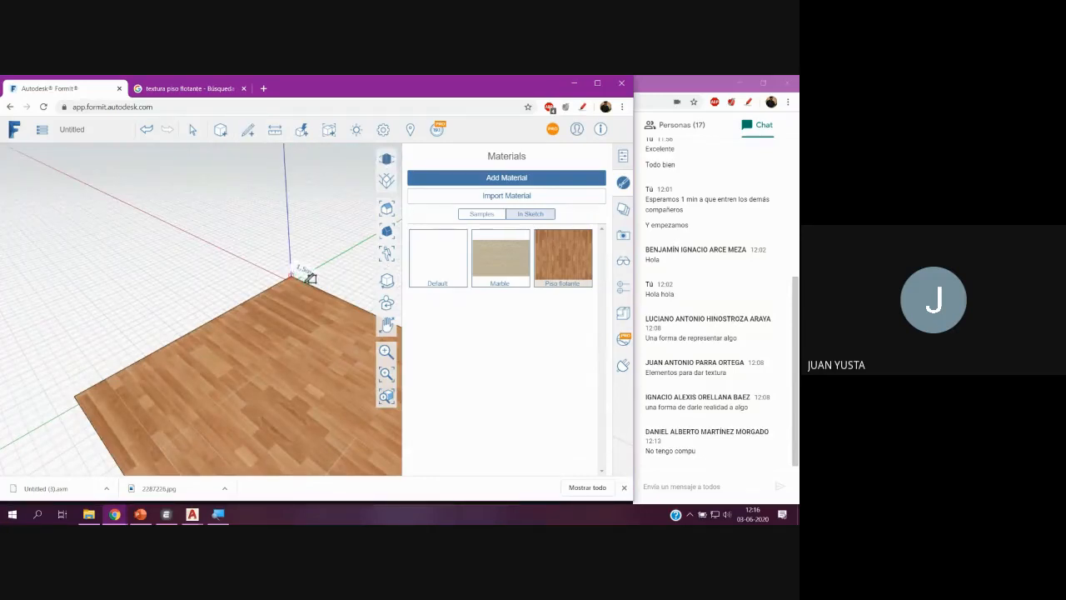
click(308, 277)
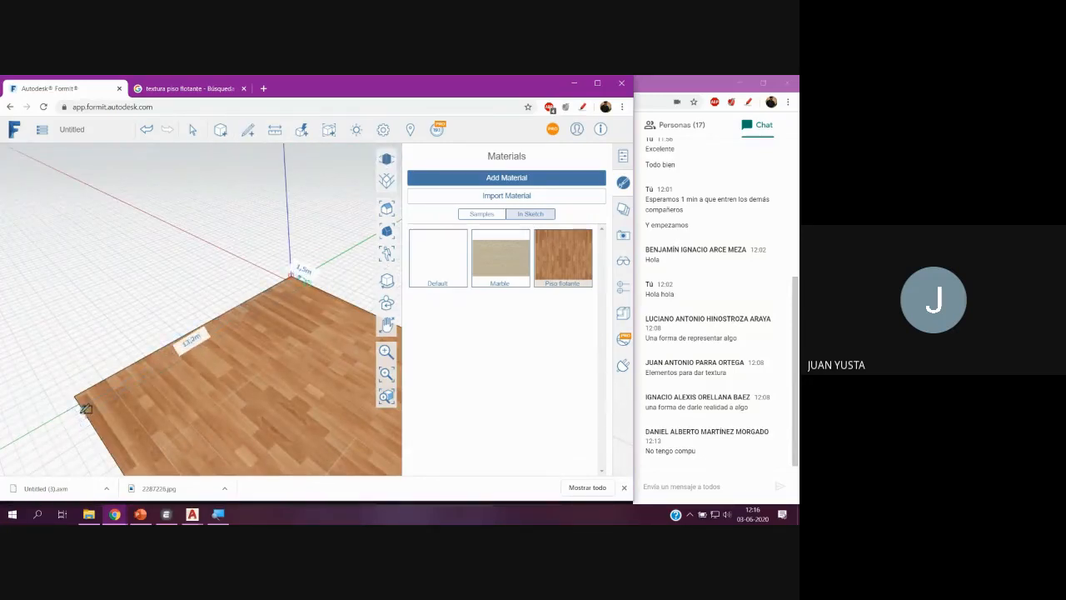
click(109, 387)
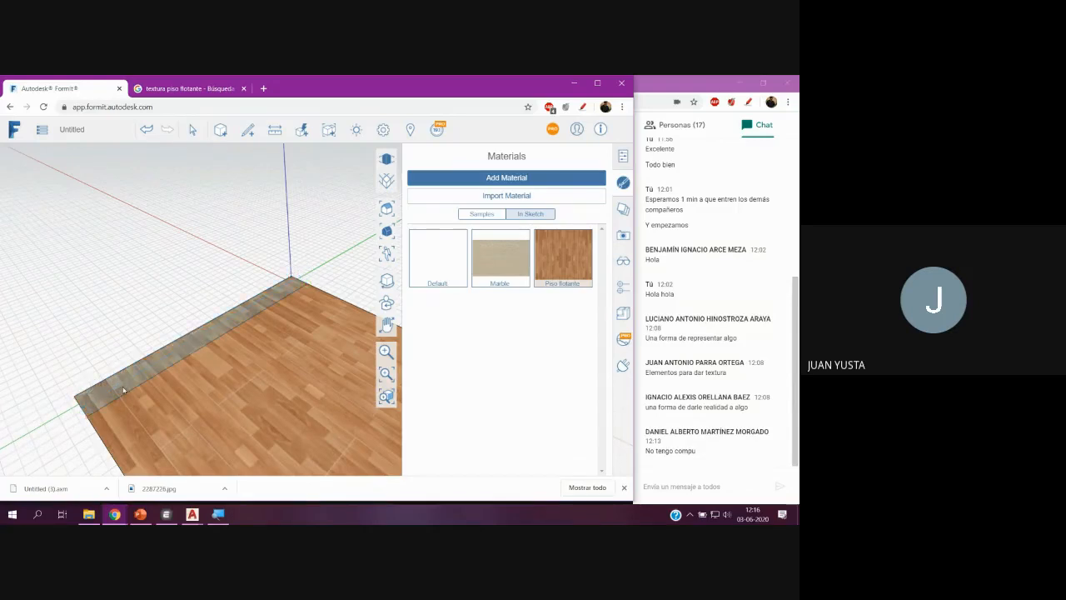
Extrude the strip along the slab's green-axis edge upward into a wall.
drag(124, 390, 106, 235)
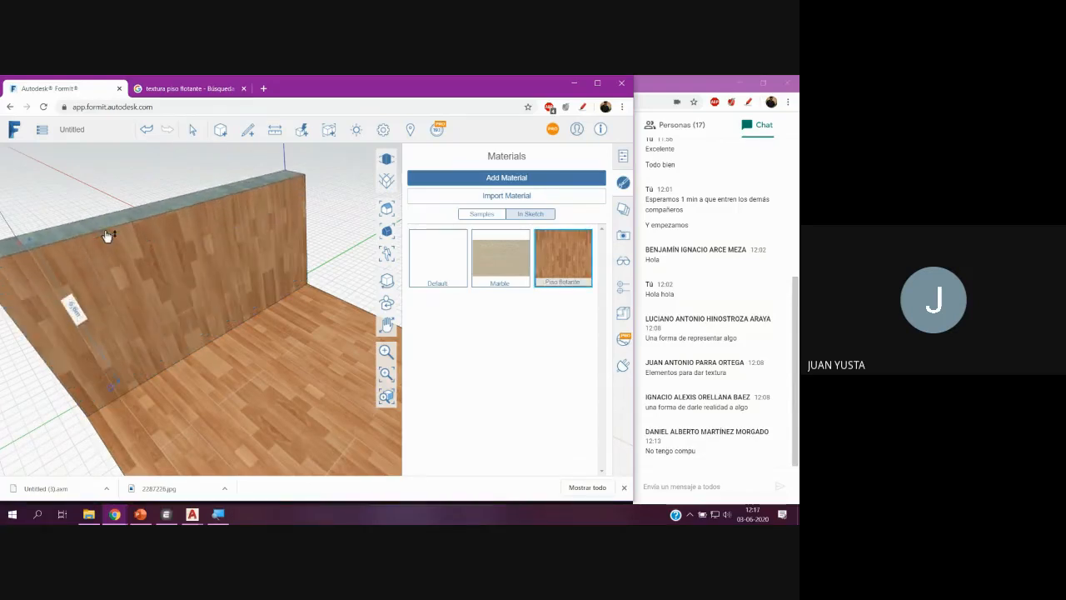
click(107, 236)
scroll(263, 241, down, 4)
mouse_move(269, 278)
right_down()
mouse_move(259, 234)
mouse_move(288, 286)
mouse_move(202, 294)
right_up()
Paint the wall's inner face and top with the Grey Siding sample material.
click(490, 214)
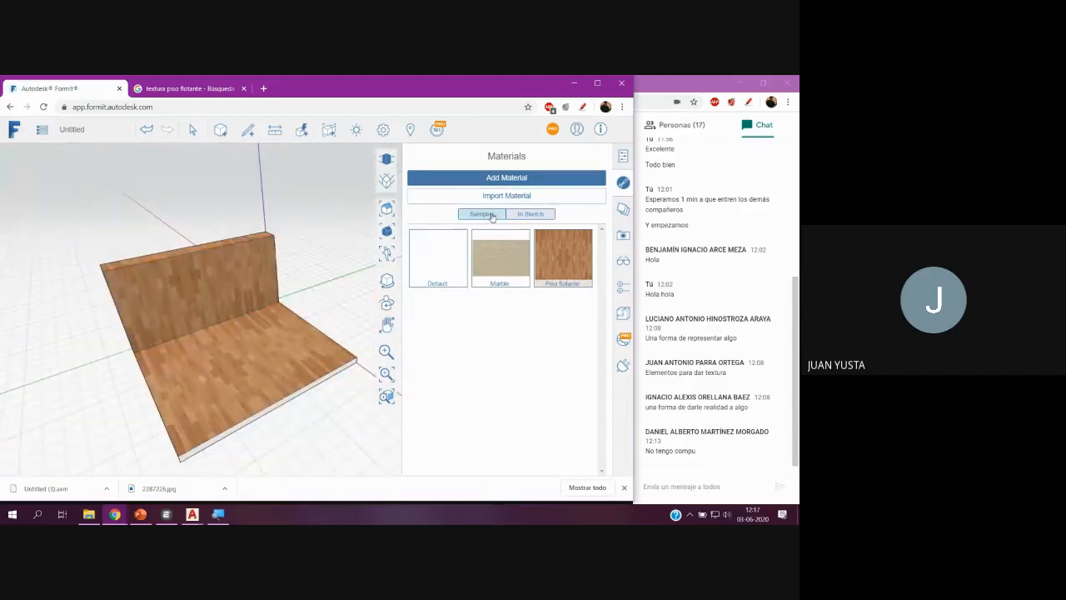
click(556, 299)
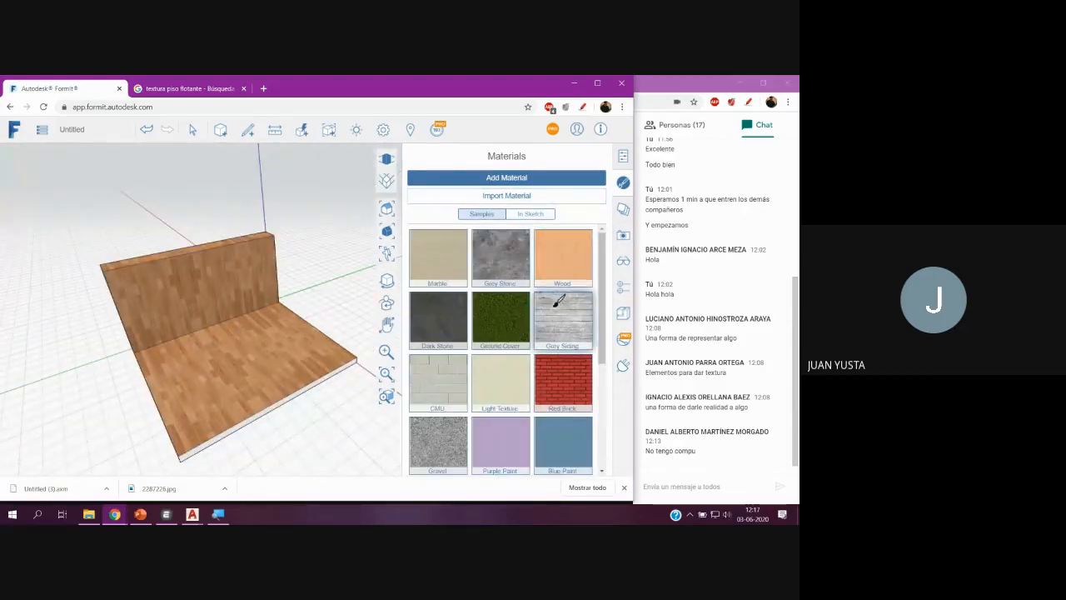
click(170, 285)
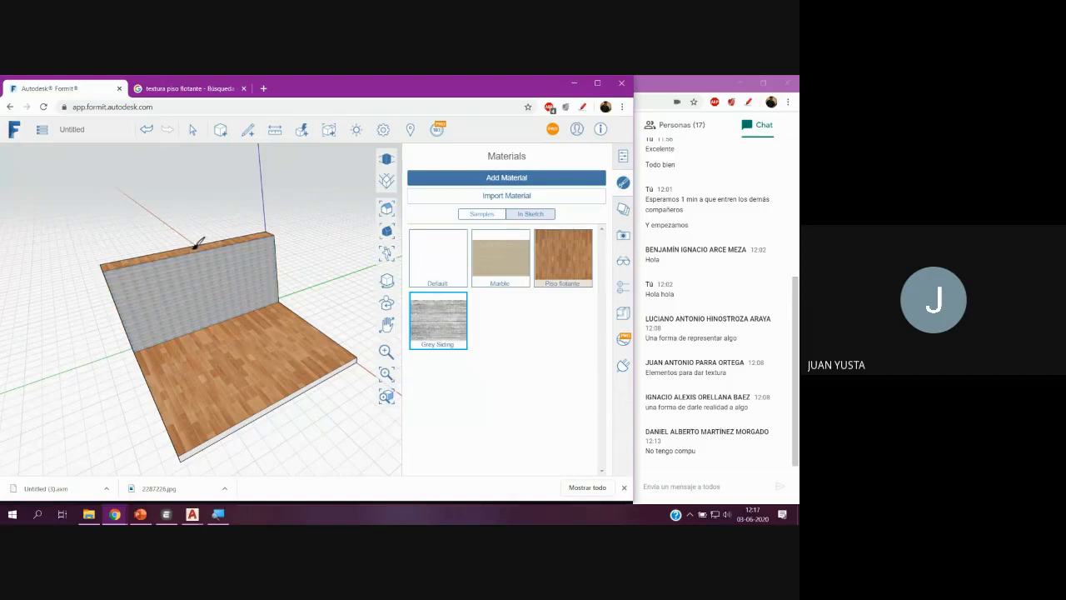
scroll(250, 283, up, 3)
key(Escape)
scroll(250, 288, up, 1)
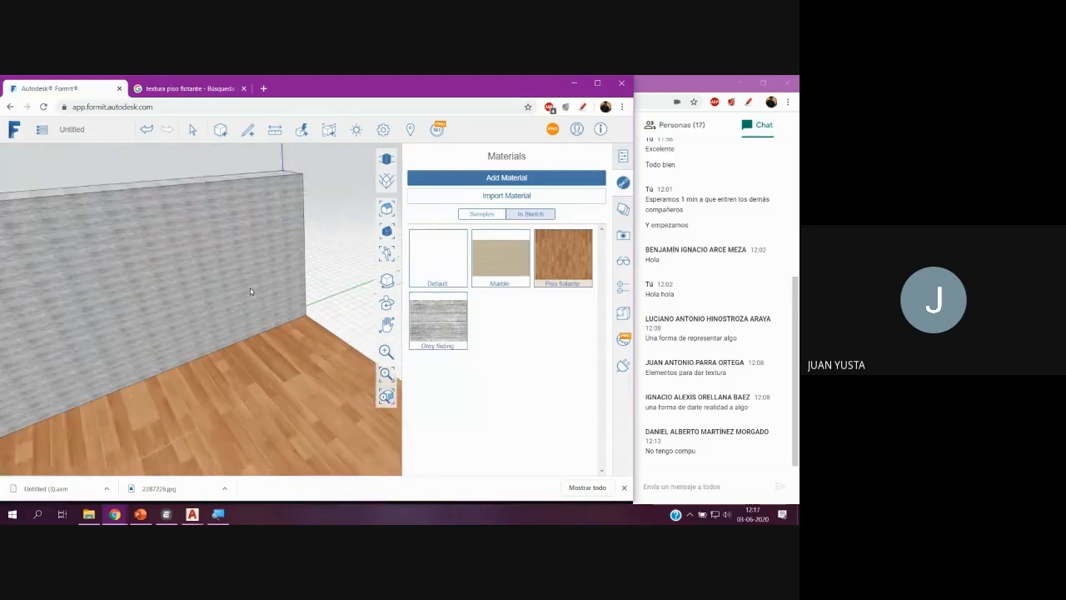
middle_drag(249, 290, 221, 342)
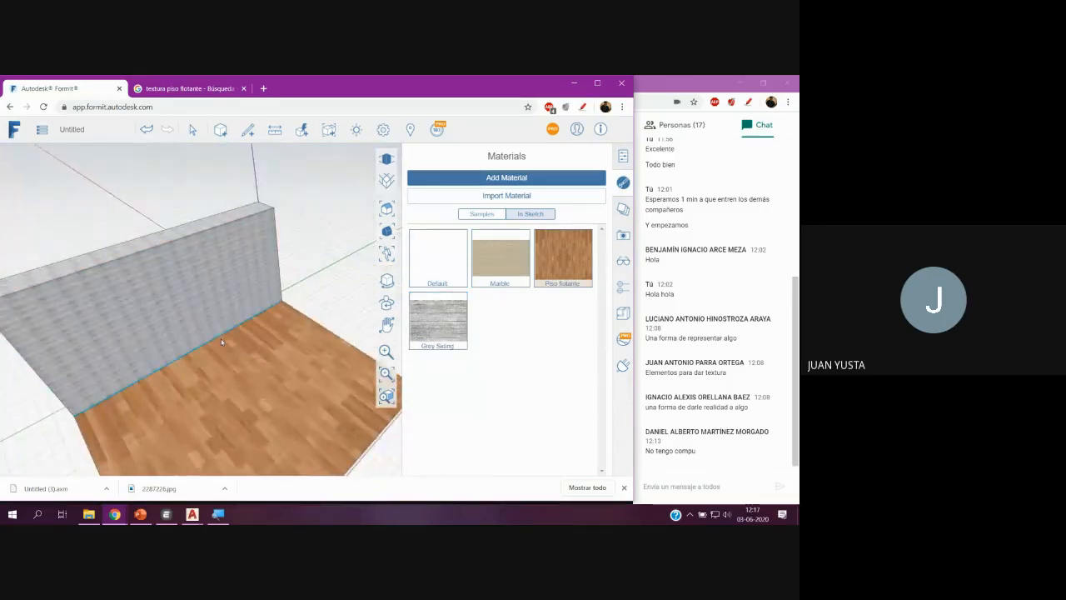
Close the texture search page, then switch to the PowerPoint presentation and show the Componentes slides 22 and 23.
click(243, 89)
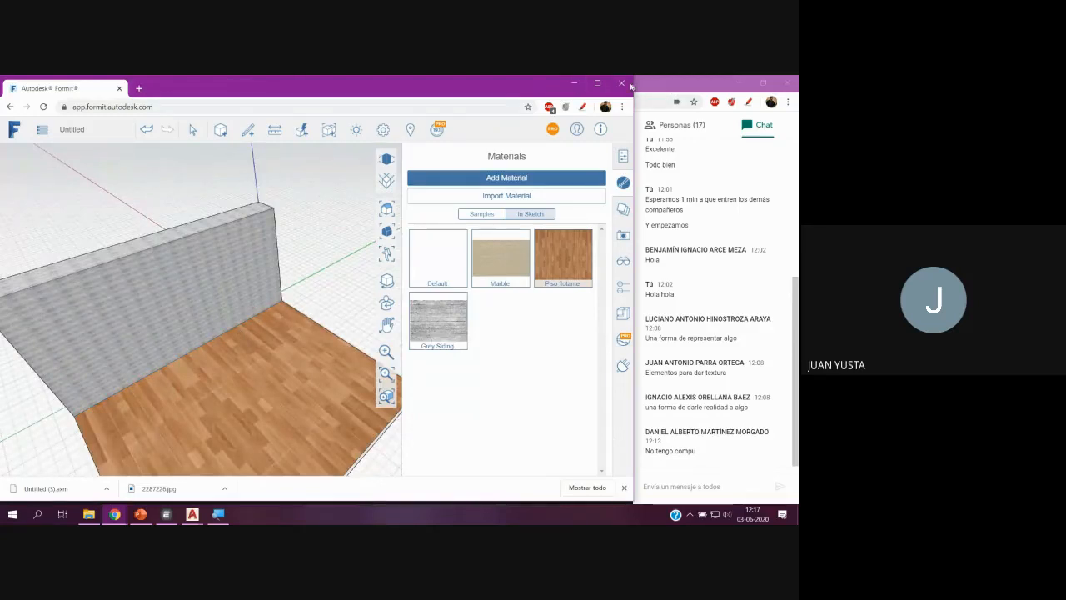
click(573, 84)
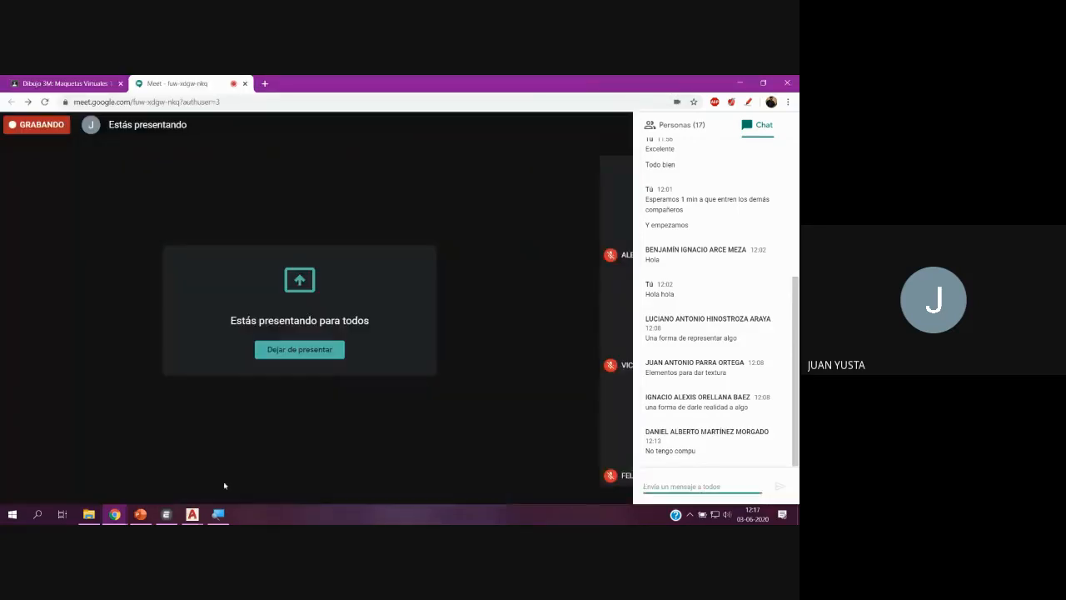
click(143, 515)
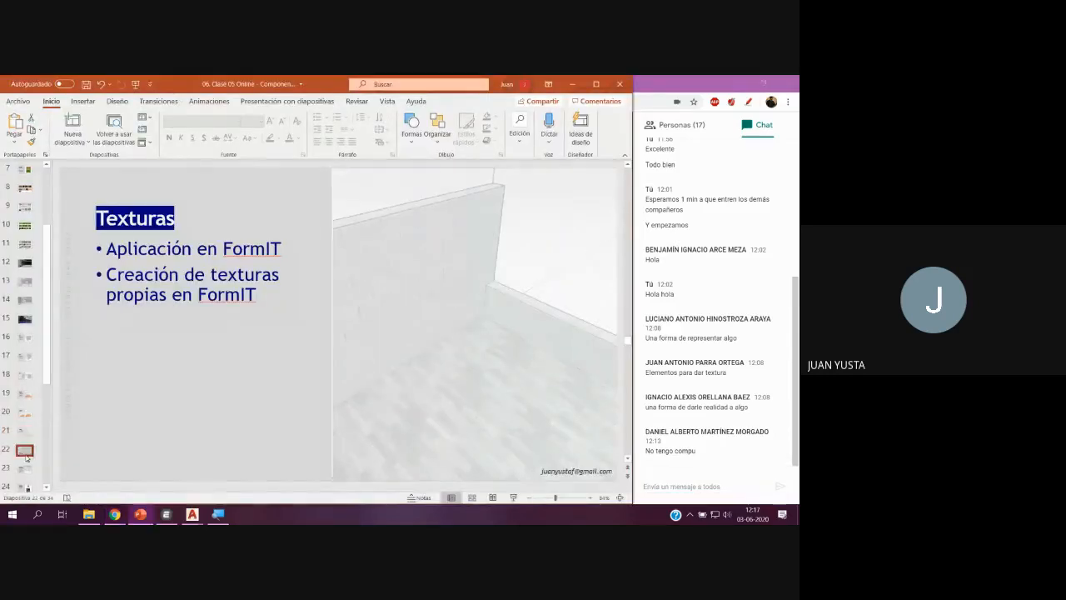
click(25, 451)
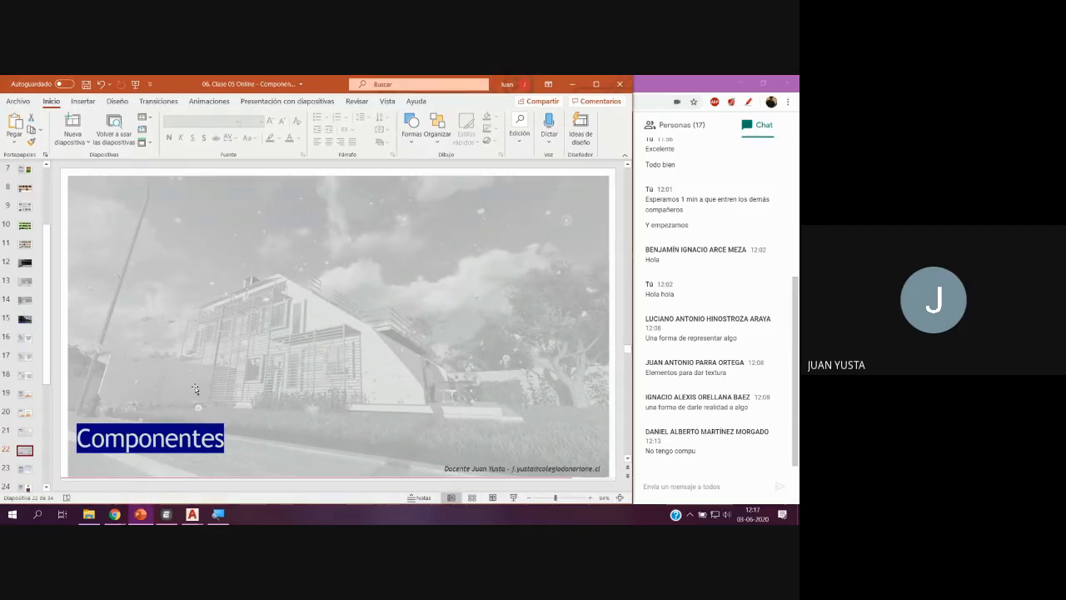
click(25, 468)
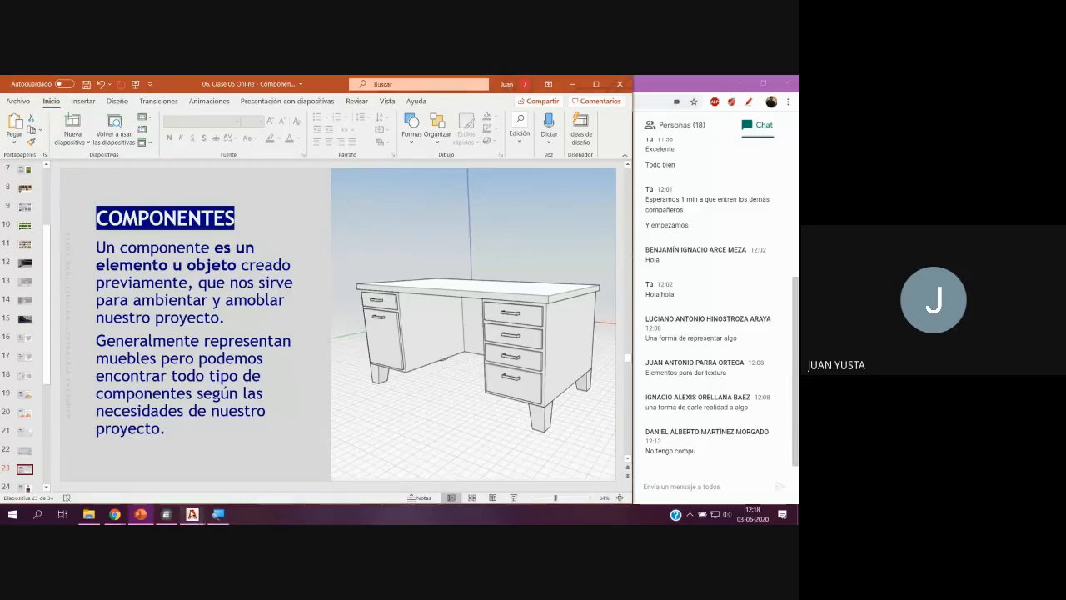
Switch back to FormIt and draw a strip 0.6 m wide along the slab's red-axis edge, ending at the existing wall.
click(266, 463)
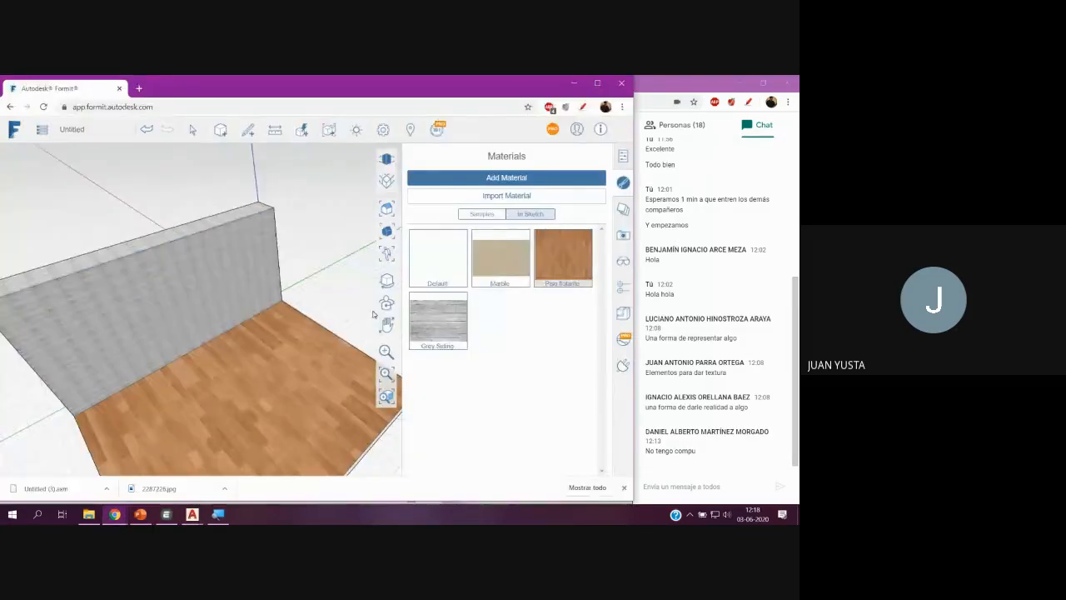
middle_drag(373, 314, 266, 166)
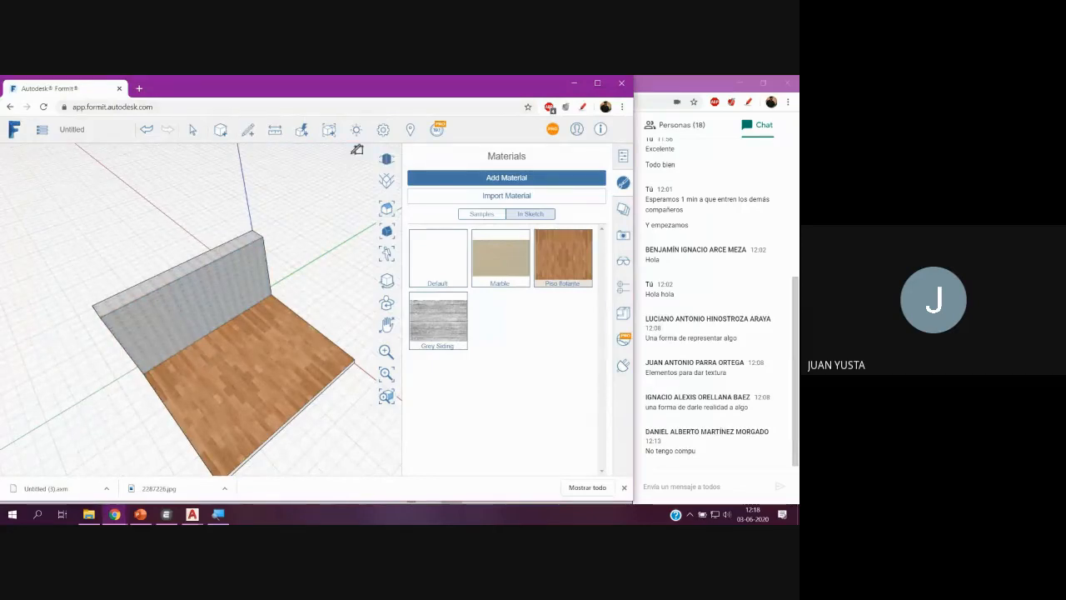
scroll(275, 337, up, 4)
scroll(255, 323, up, 2)
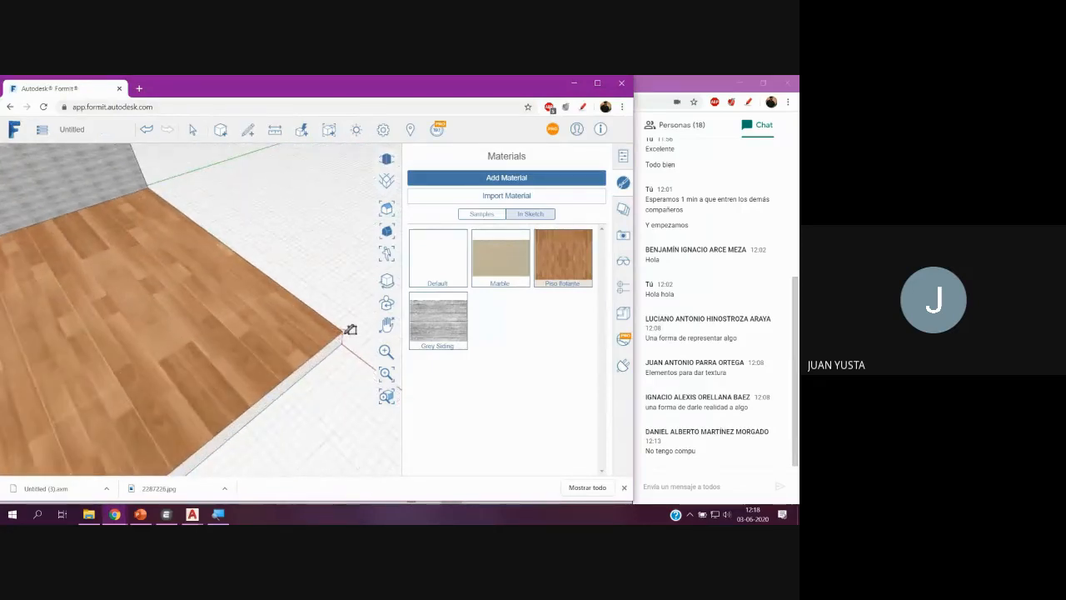
click(343, 333)
key(Tab)
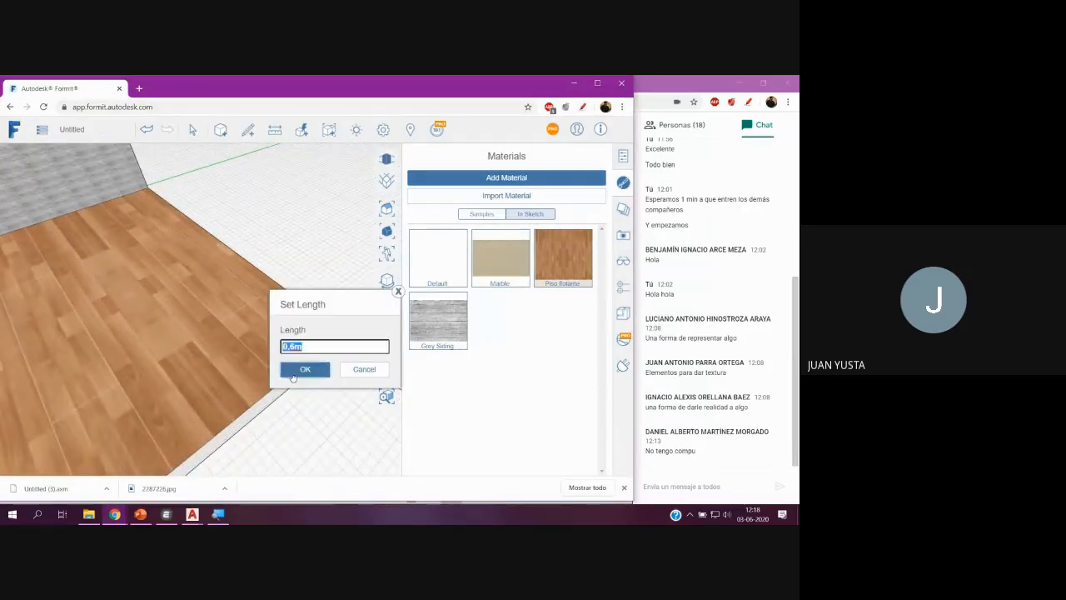
click(295, 372)
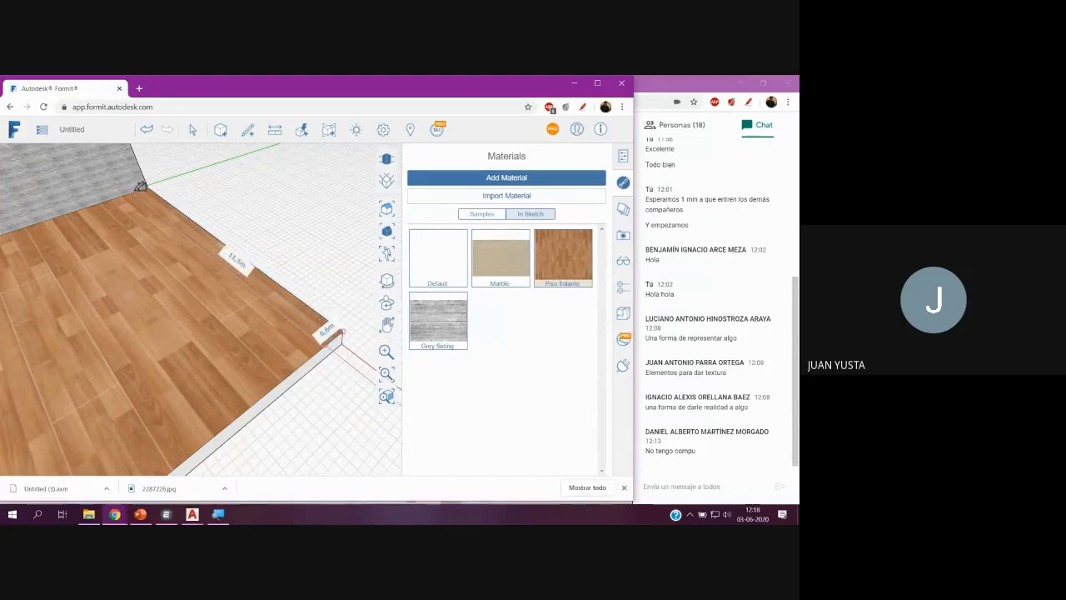
key(Escape)
Extrude the 0.6 m strip upward into a second wall matching the first wall's height.
scroll(161, 228, down, 3)
right_drag(160, 227, 171, 248)
scroll(238, 316, up, 4)
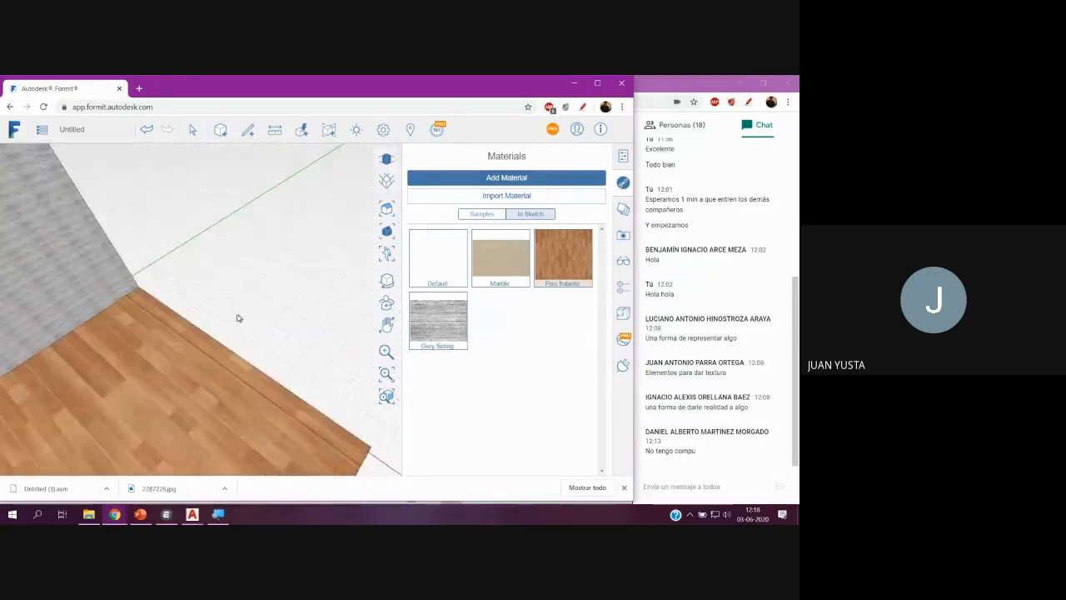
click(165, 327)
middle_drag(140, 175, 66, 160)
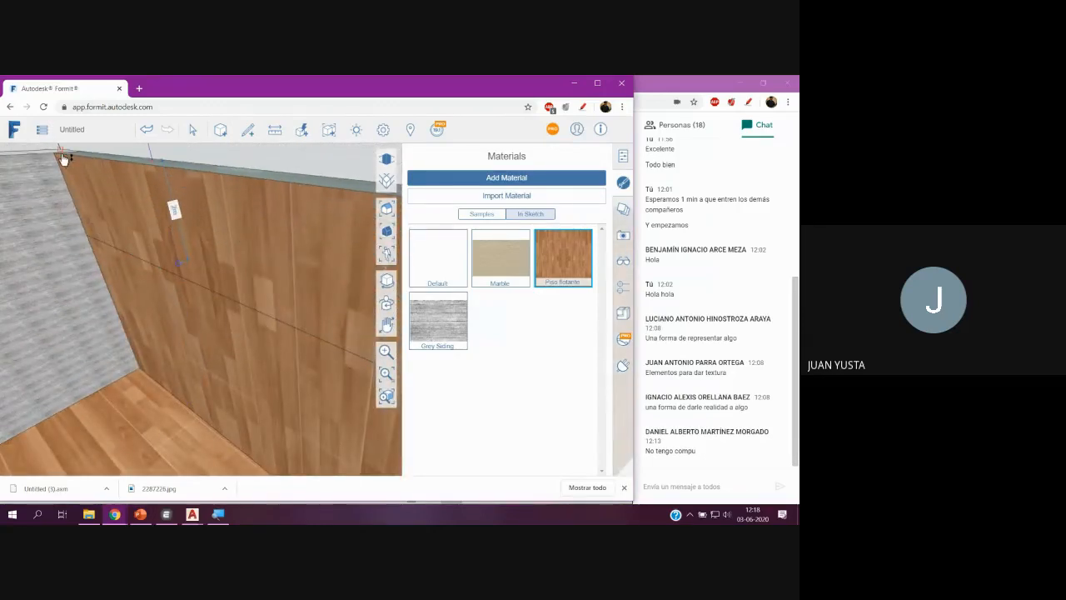
key(Escape)
Paint the second wall's inner face and top with the Grey Siding material.
scroll(165, 281, down, 3)
middle_drag(164, 281, 184, 256)
scroll(178, 284, down, 3)
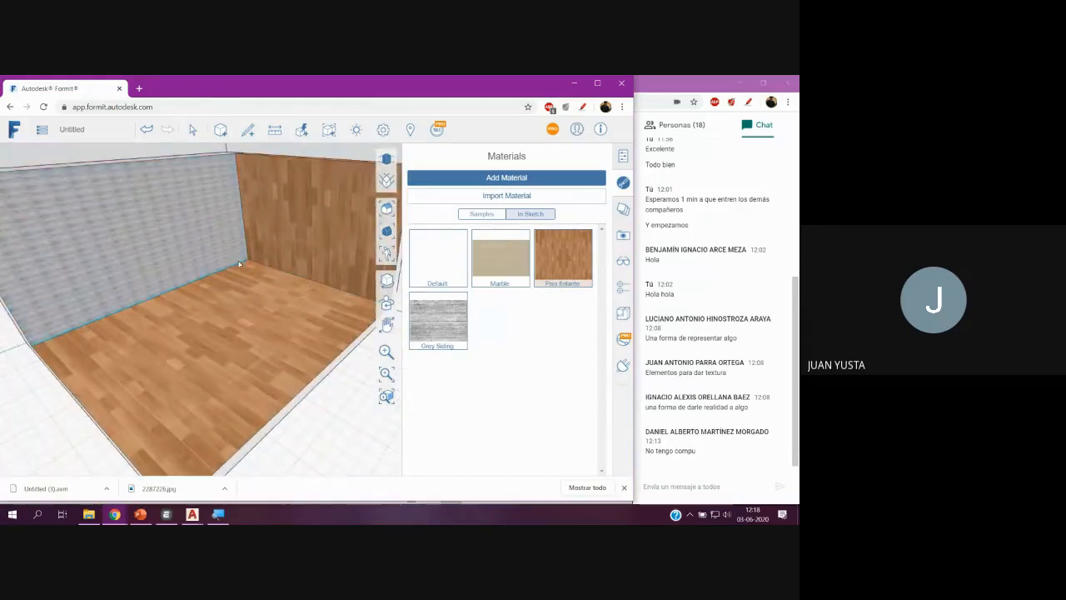
right_drag(225, 259, 228, 287)
click(451, 320)
click(310, 219)
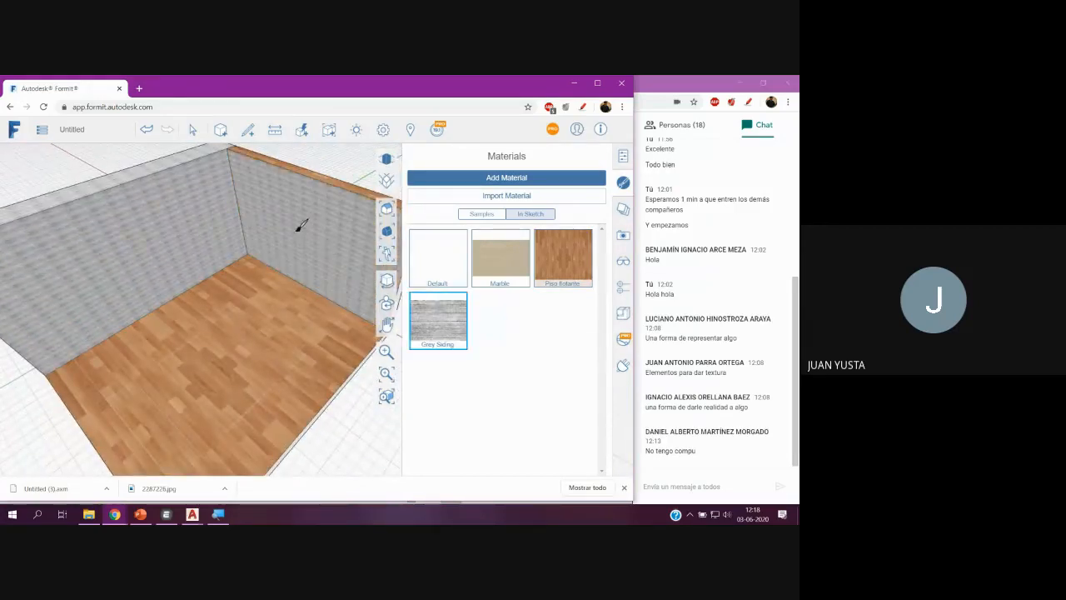
scroll(240, 233, up, 5)
scroll(262, 259, down, 4)
key(Escape)
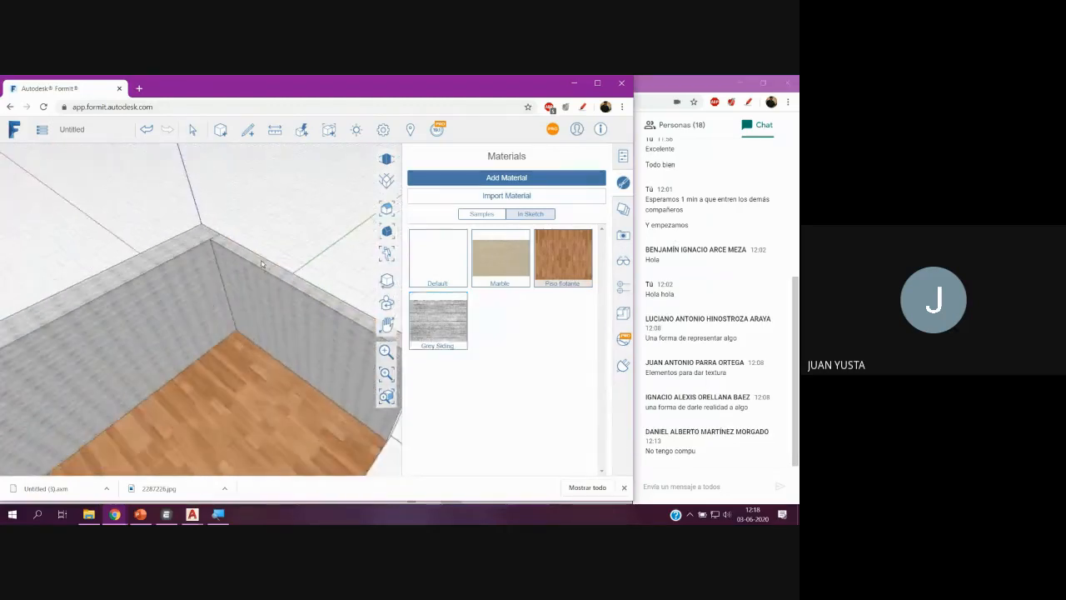
Examine the textured floor and both walls of the room from above and from farther away.
middle_drag(258, 272, 276, 242)
scroll(265, 291, down, 3)
mouse_move(261, 305)
right_down()
mouse_move(276, 269)
mouse_move(262, 325)
right_up()
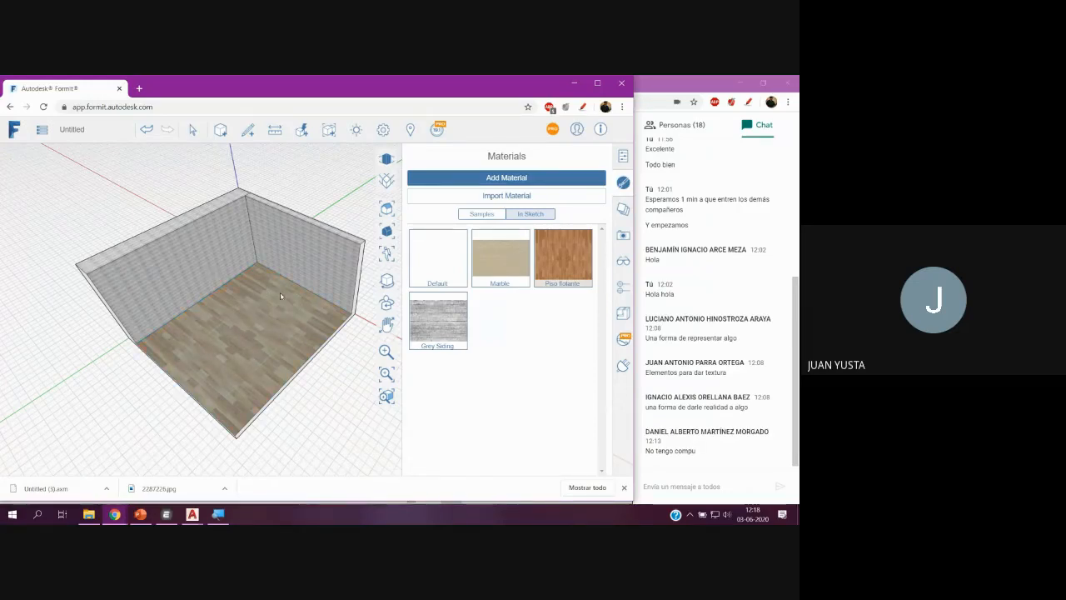
click(225, 309)
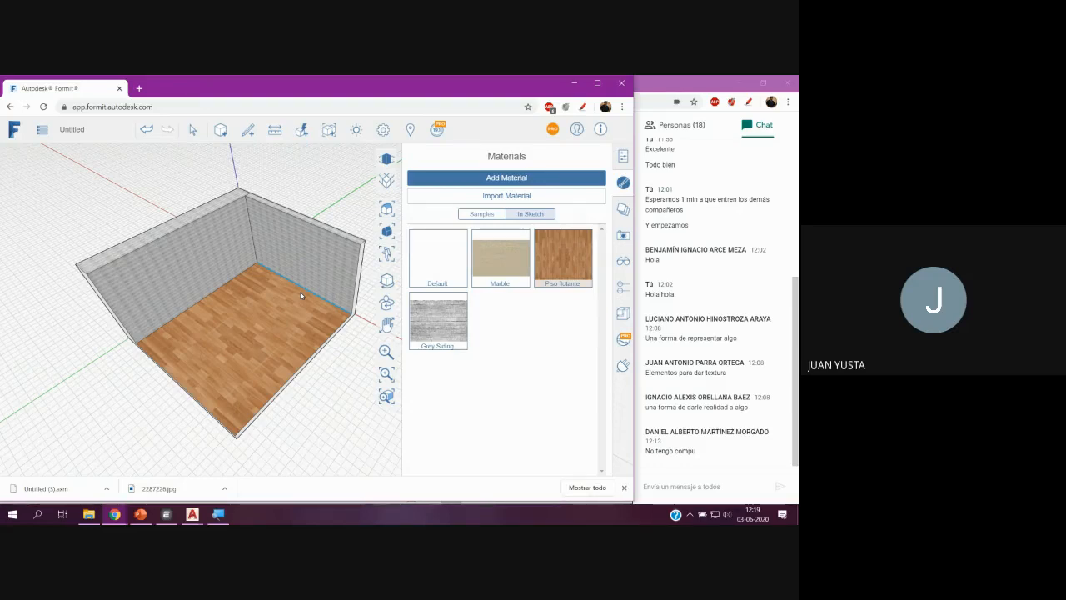
scroll(301, 296, down, 3)
scroll(288, 298, down, 1)
middle_drag(288, 298, 237, 313)
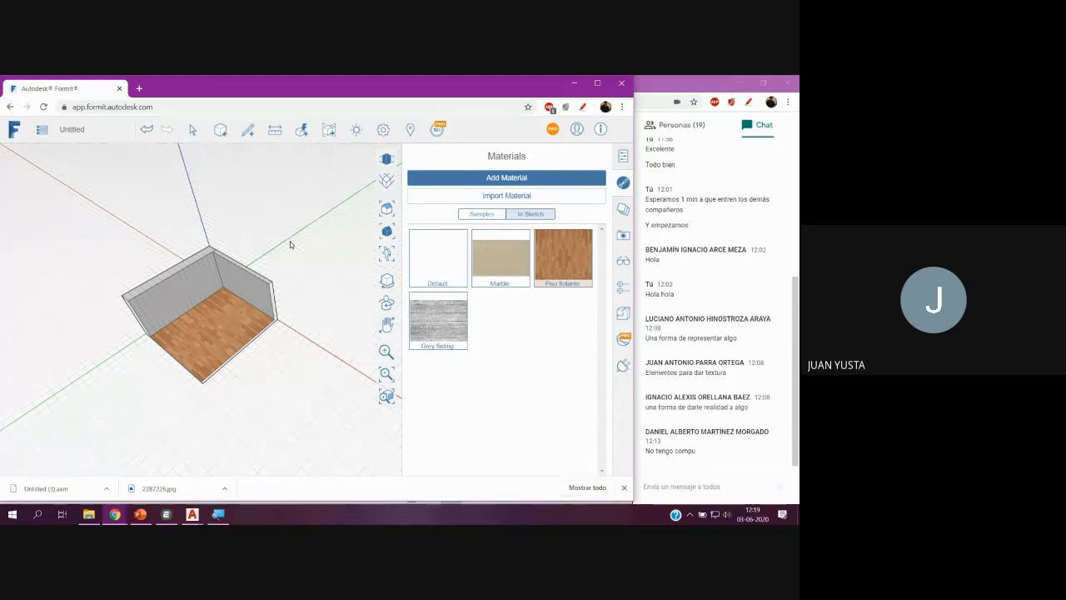
Switch to the PowerPoint presentation and show Componentes slides 24 and 25, pointing out the grey chair and red armchair pictures.
click(135, 515)
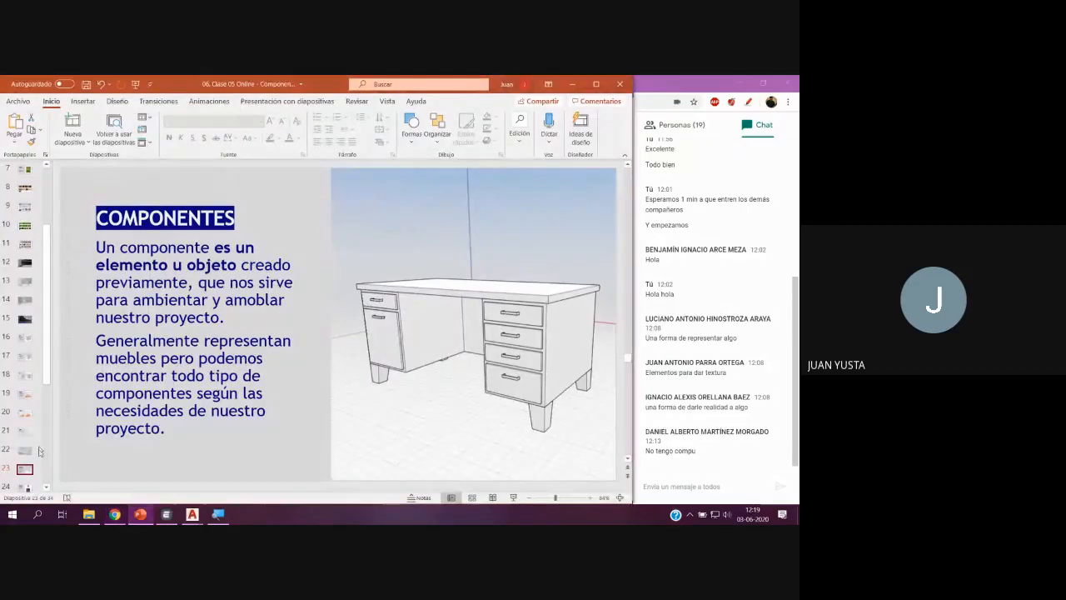
click(25, 486)
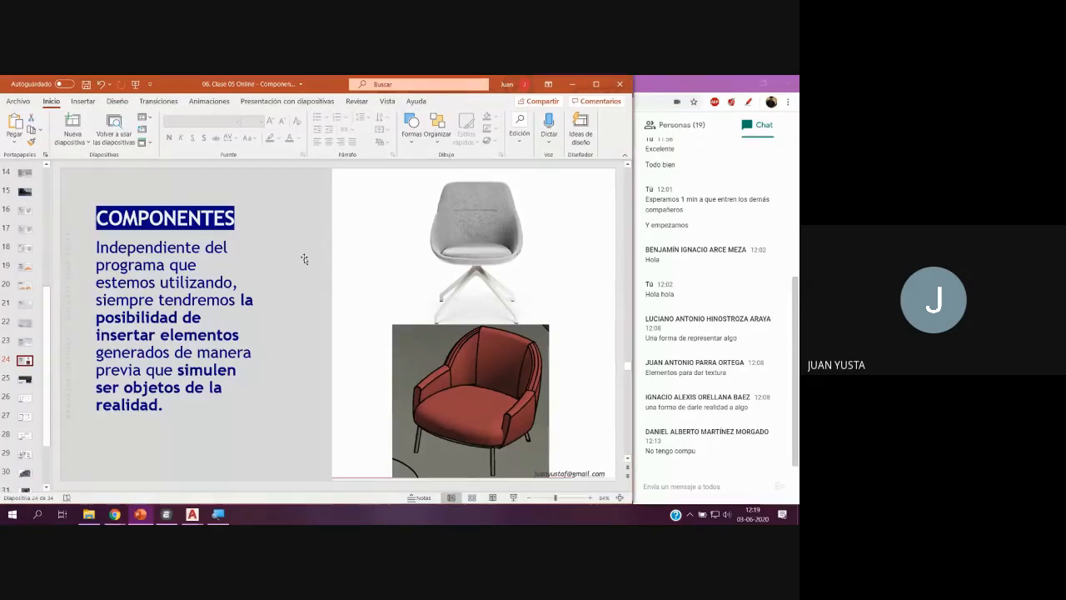
click(533, 235)
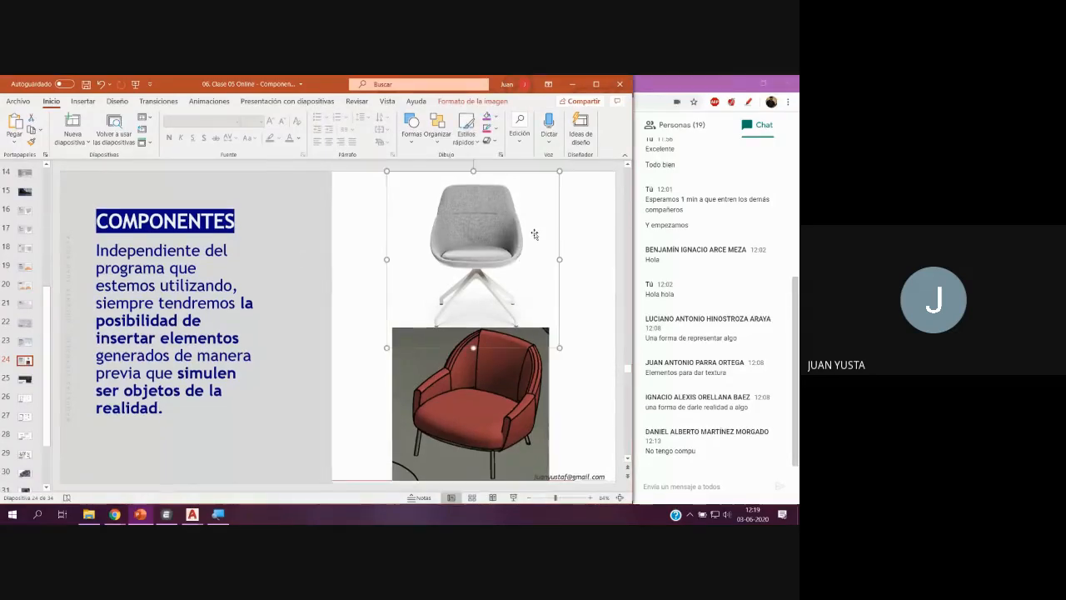
click(481, 383)
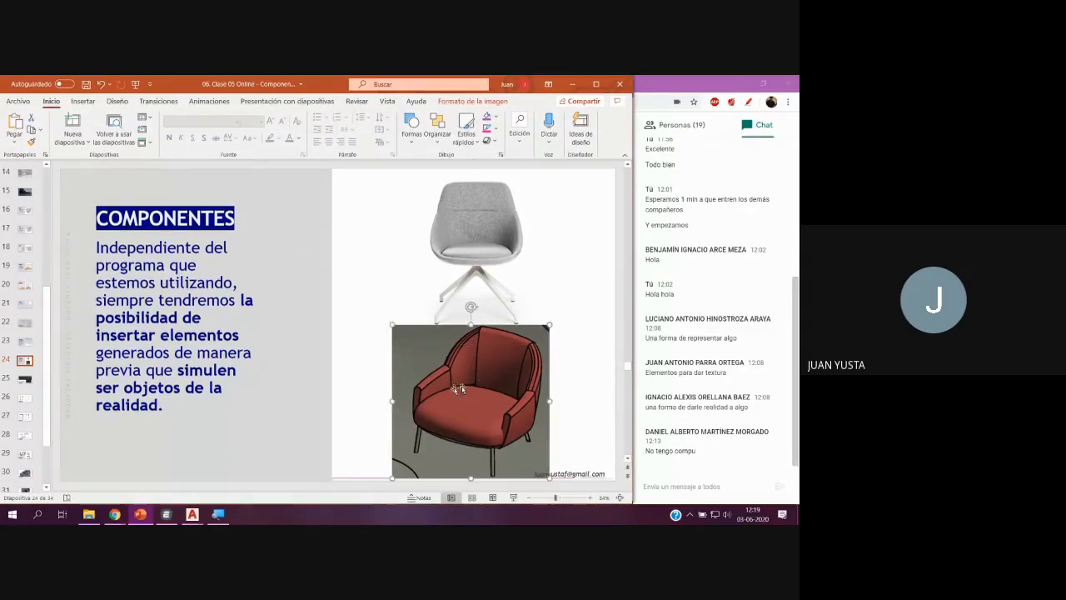
click(571, 278)
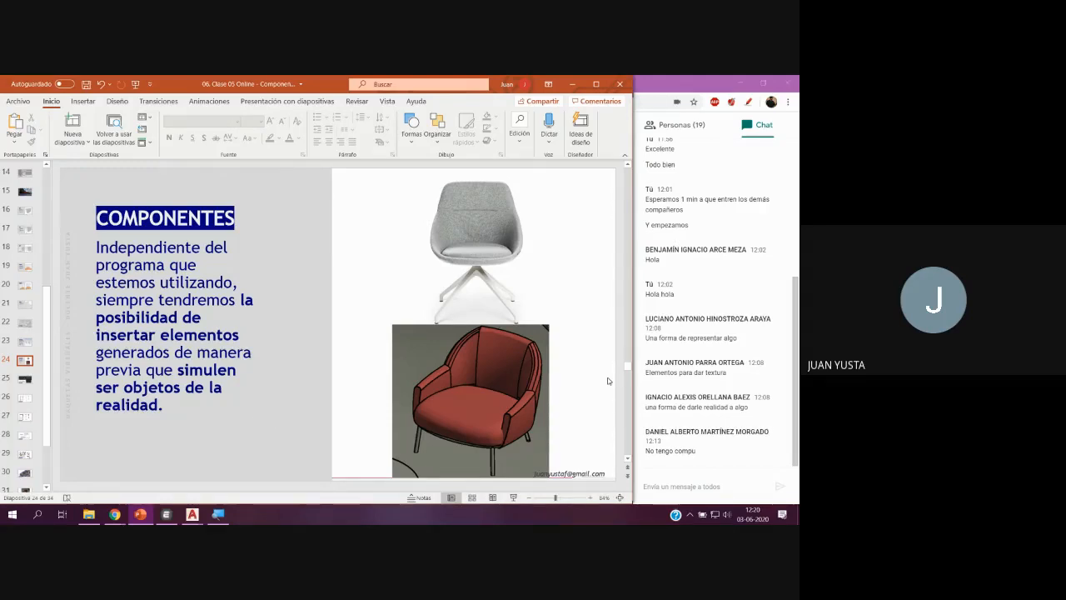
click(23, 386)
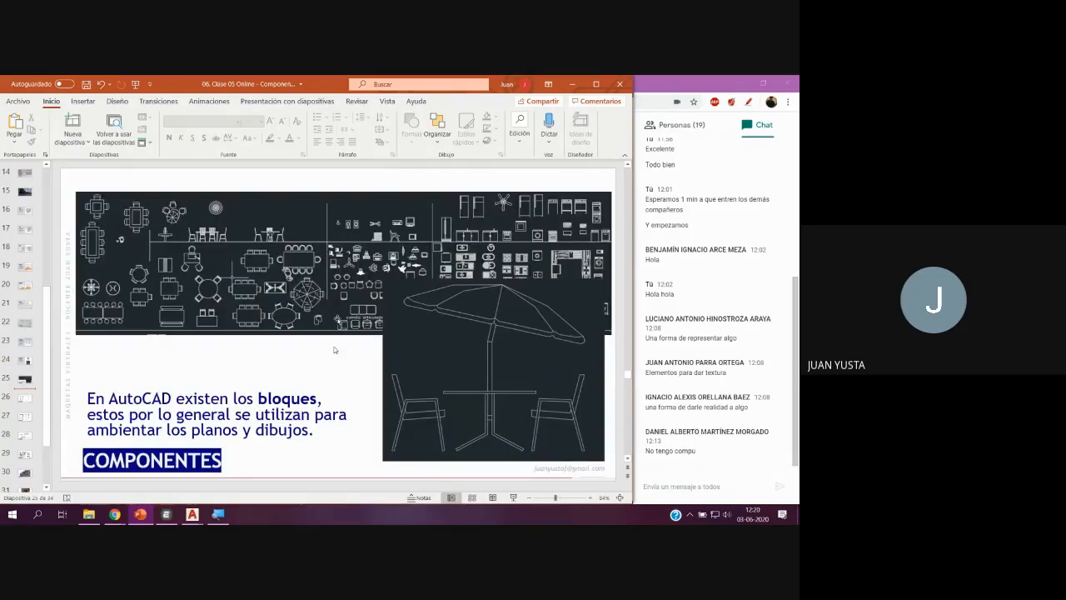